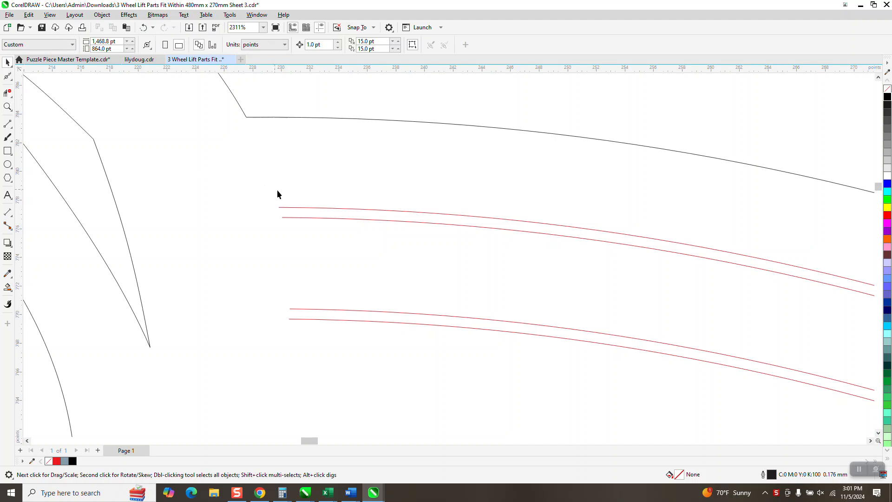
Examine the outline colour and width of the red and black curves around the first wheel's rim.
left_click(296, 208)
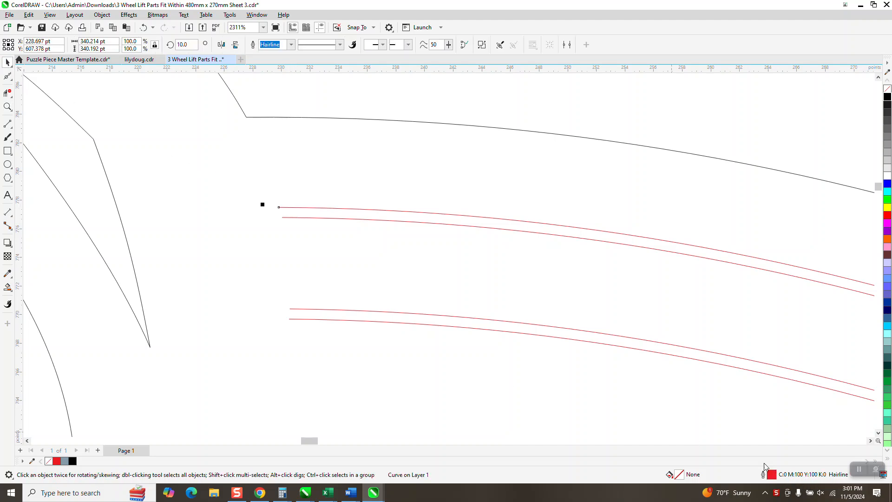
left_click(270, 115)
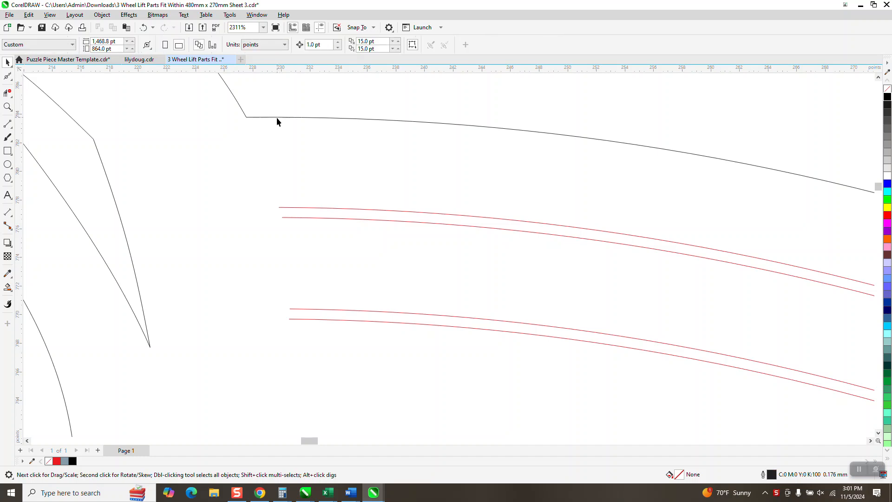
left_click(278, 117)
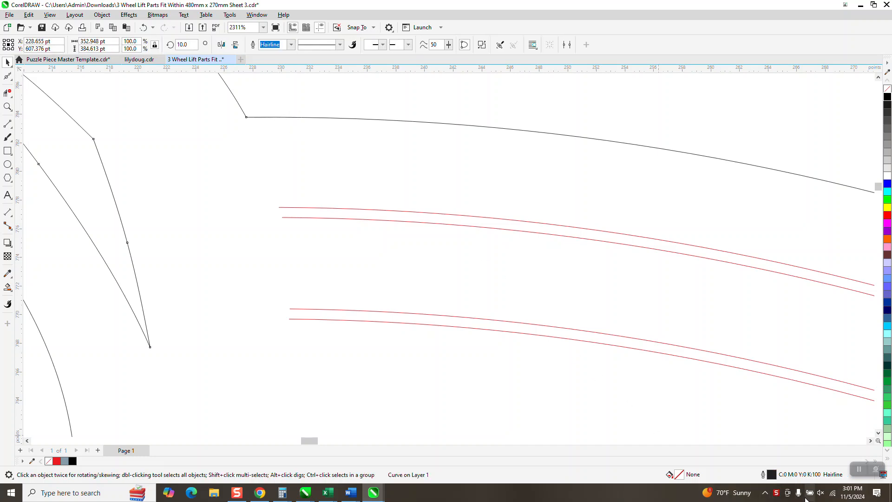
scroll(319, 178, "down", 2)
scroll(319, 177, "down", 5)
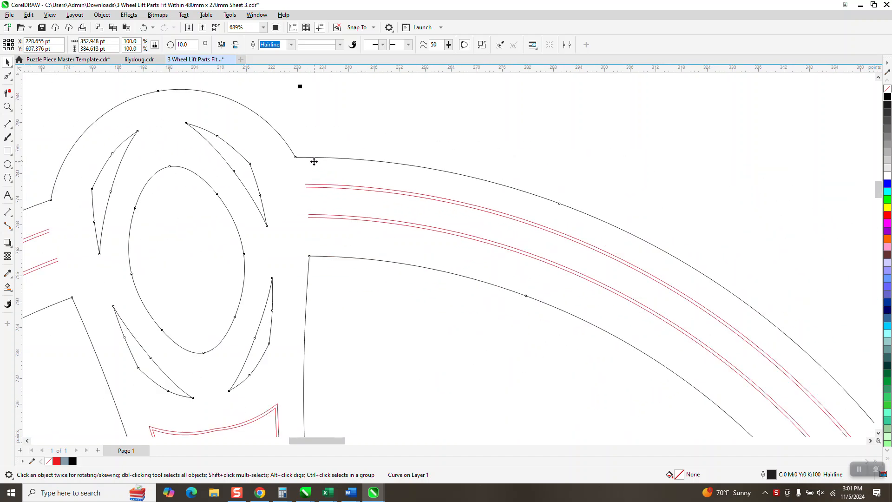
left_click(345, 110)
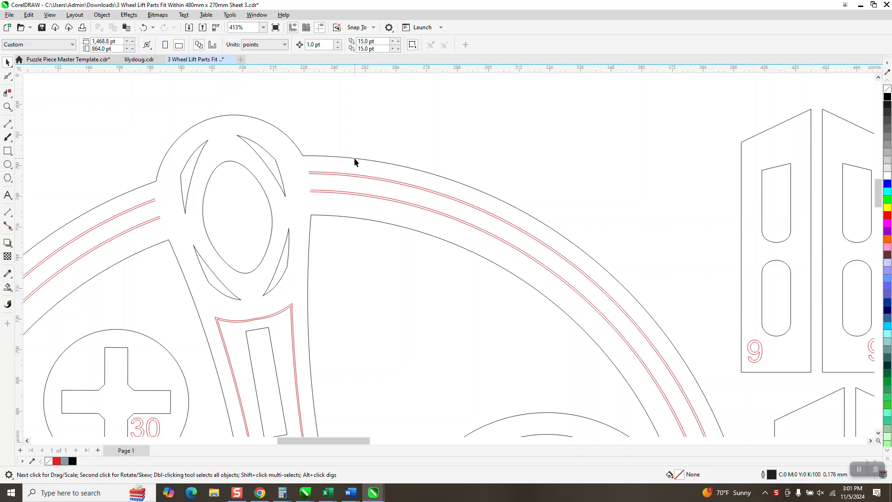
scroll(344, 176, "down", 5)
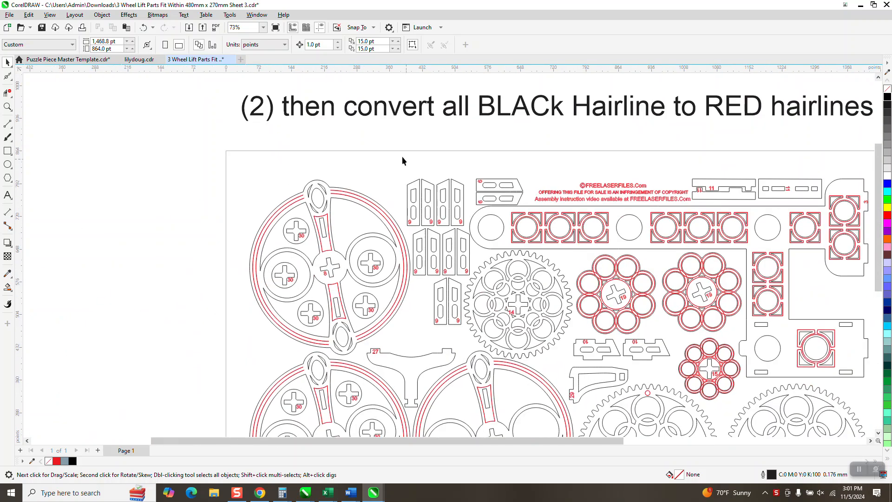
scroll(402, 158, "down", 2)
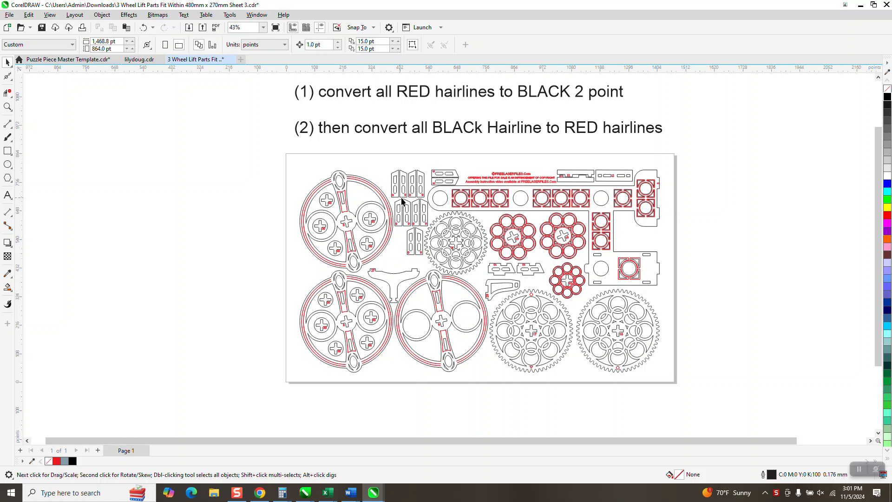
Set the document units to inches and select all parts on the page to check their overall size.
left_click_drag(291, 157, 773, 384)
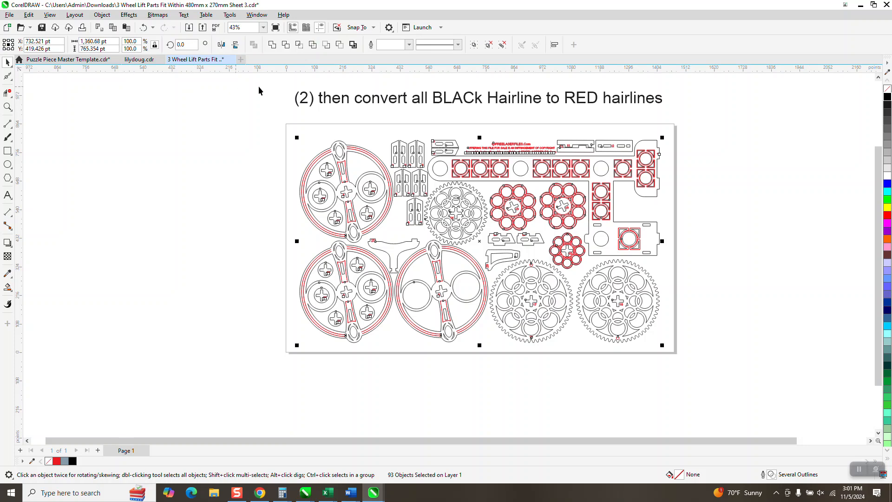
left_click(215, 88)
left_click(284, 44)
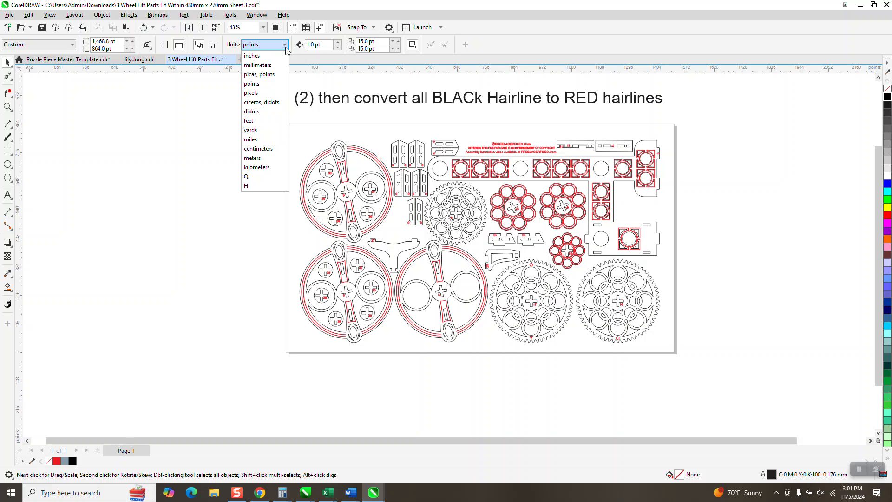
left_click(255, 55)
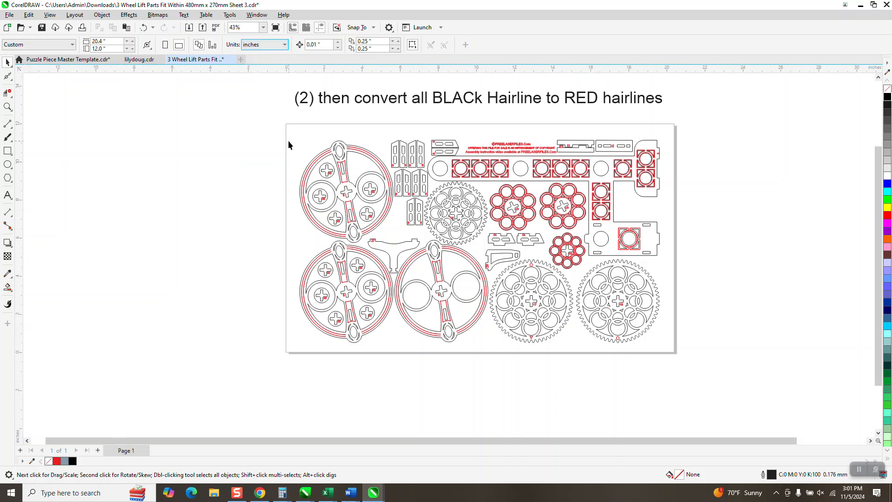
left_click_drag(282, 124, 640, 294)
left_click_drag(754, 374, 755, 375)
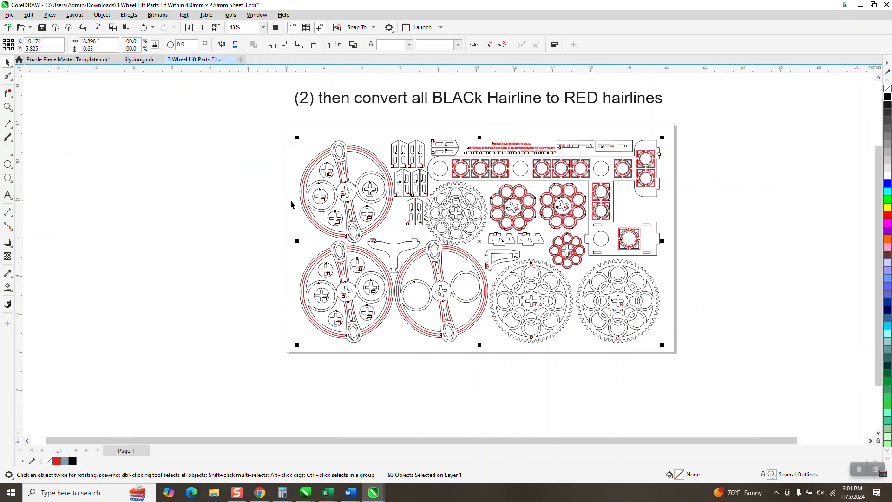
With nothing selected, set the nudge distance to 20 inches and both duplicate offsets to 0.
left_click(209, 154)
left_click(326, 43)
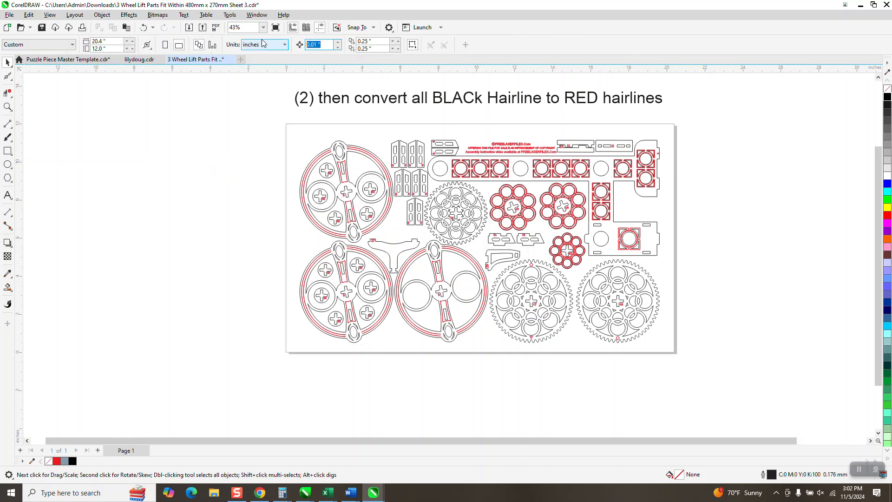
type("20")
key("Return")
left_click(372, 41)
type("0")
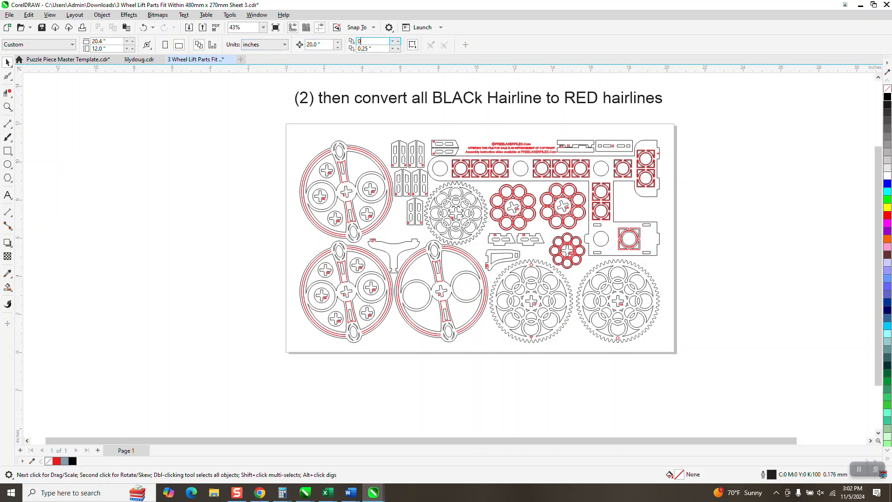
left_click(372, 49)
type("0")
key("Return")
Find all curves matching the red hairline ring of the upper wheel, using Find and Replace with a query taken from the selection.
left_click(357, 154)
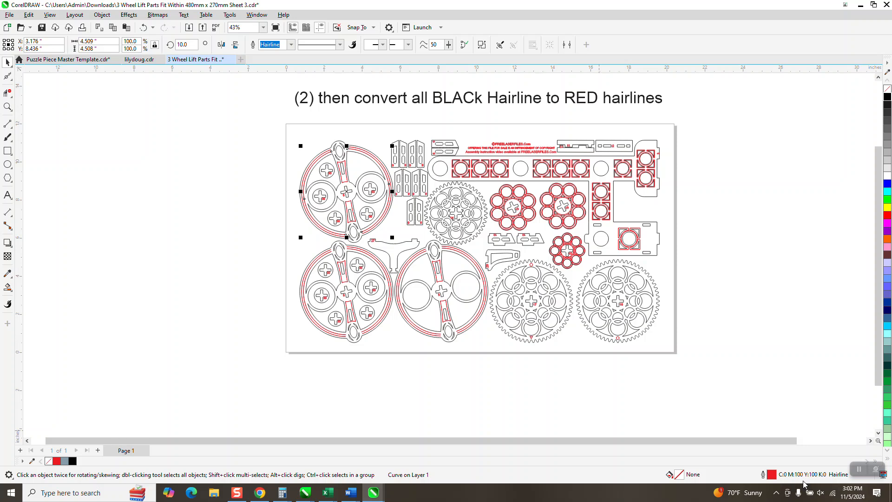
left_click(29, 15)
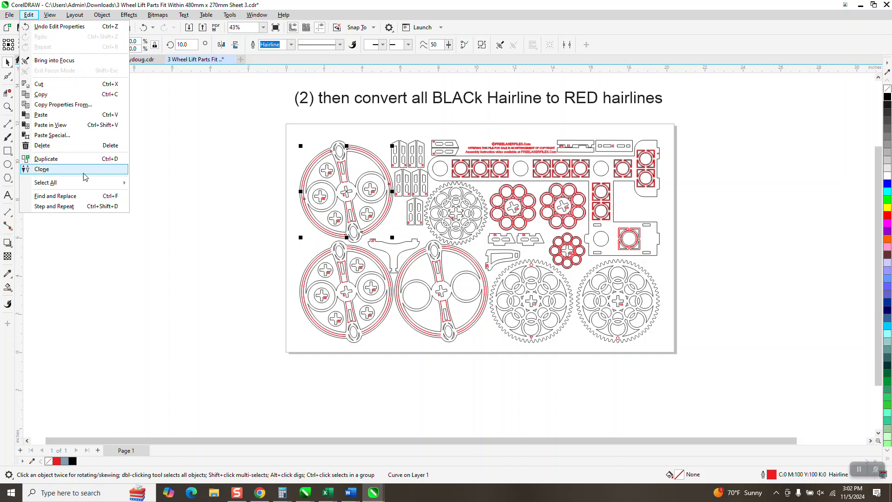
left_click(84, 198)
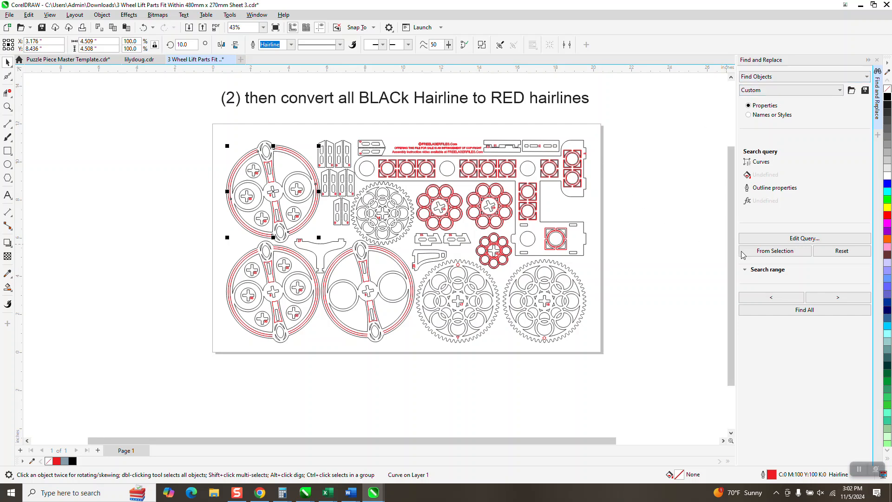
left_click(806, 315)
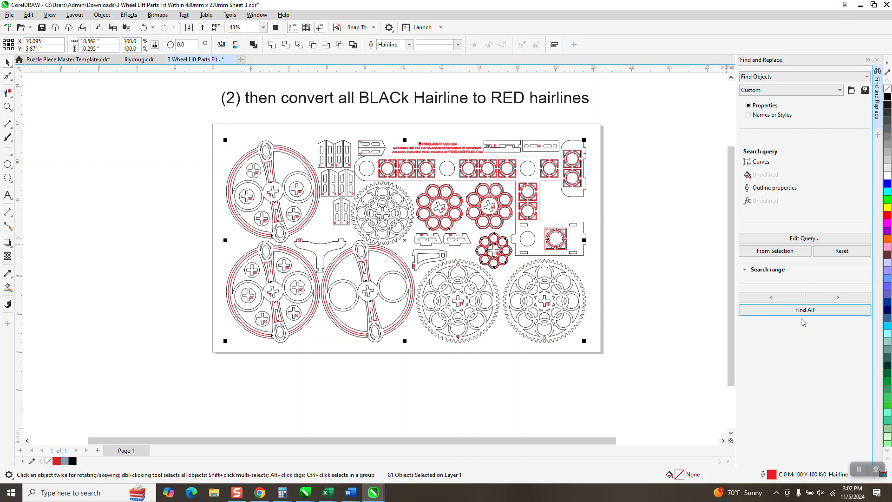
key("Up")
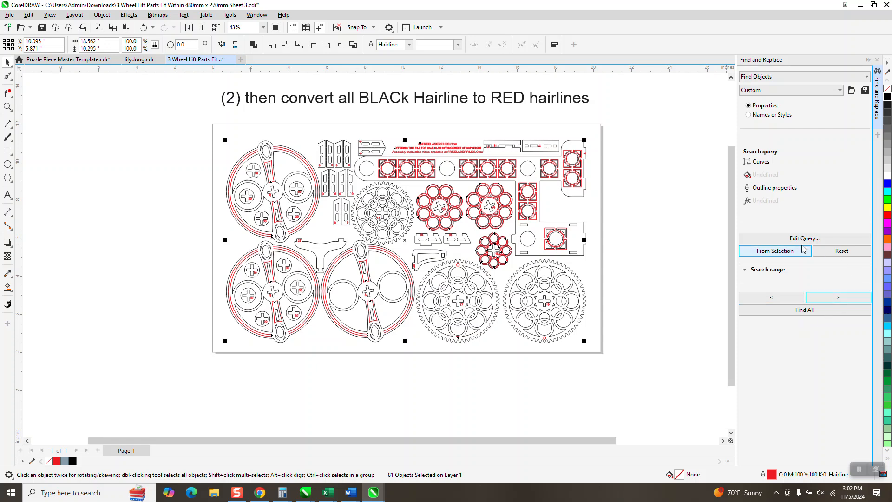
left_click(688, 207)
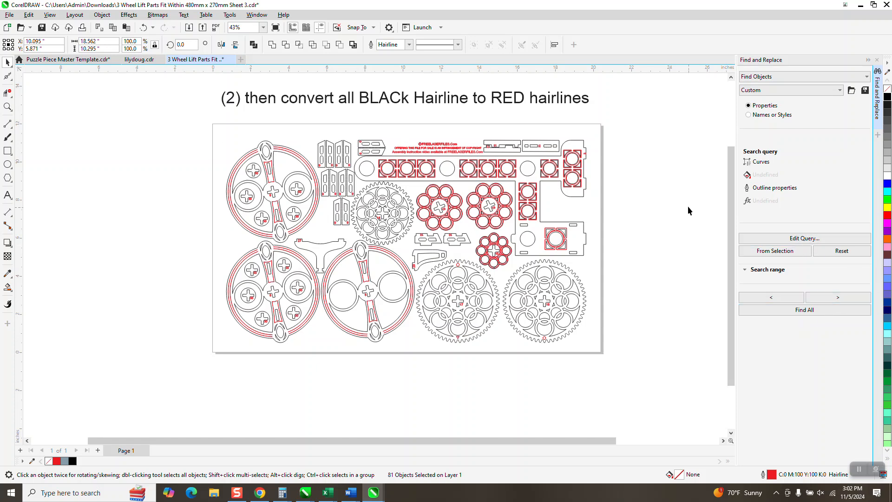
Test the grouping of the third wheel by nudging it 20 inches left and back, and undo the last two changes.
left_click(307, 166)
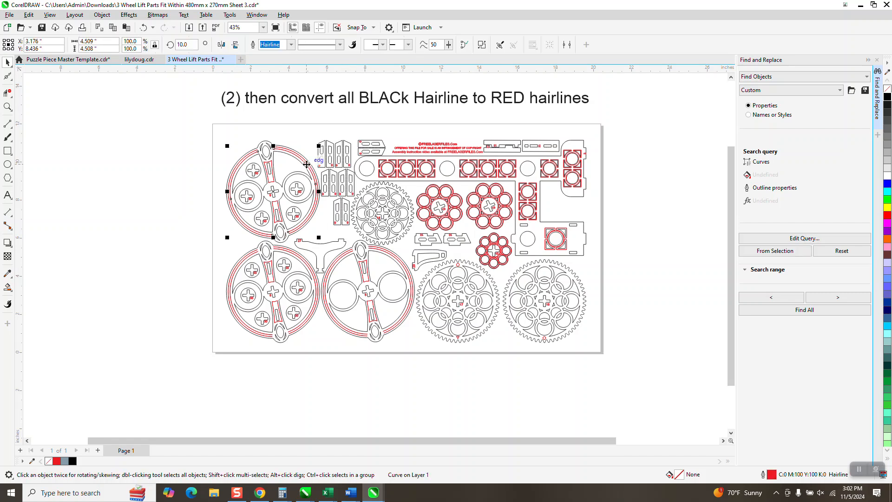
left_click(305, 135)
left_click(299, 158)
left_click(392, 258)
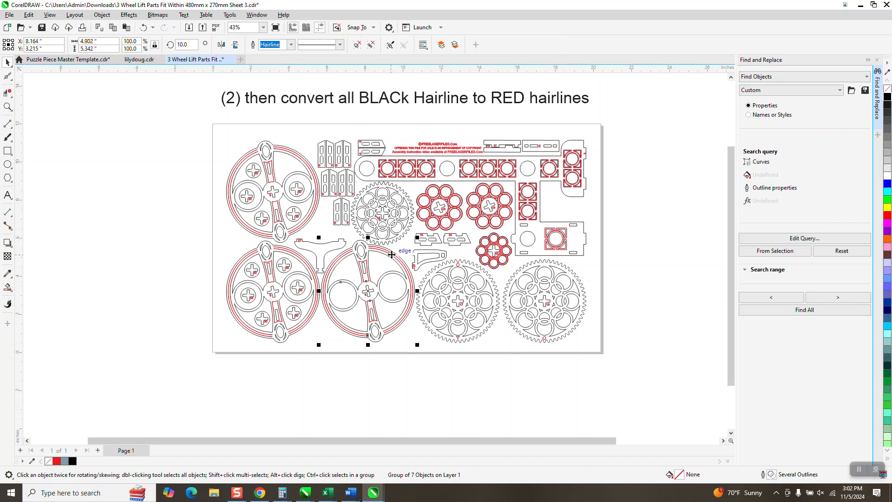
key("Left")
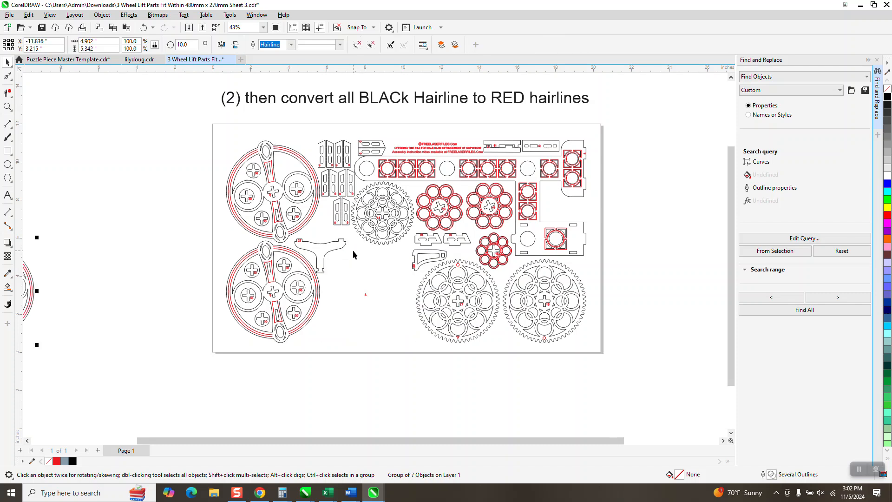
key("Right")
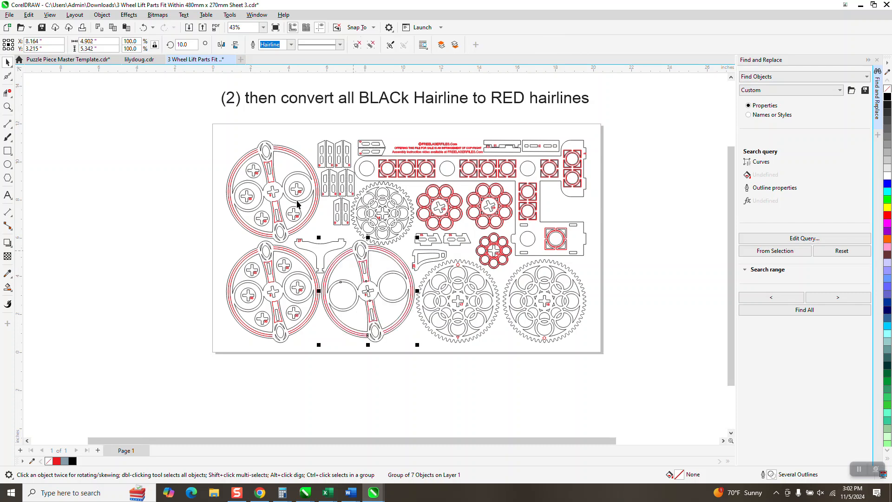
left_click(142, 30)
left_click(143, 29)
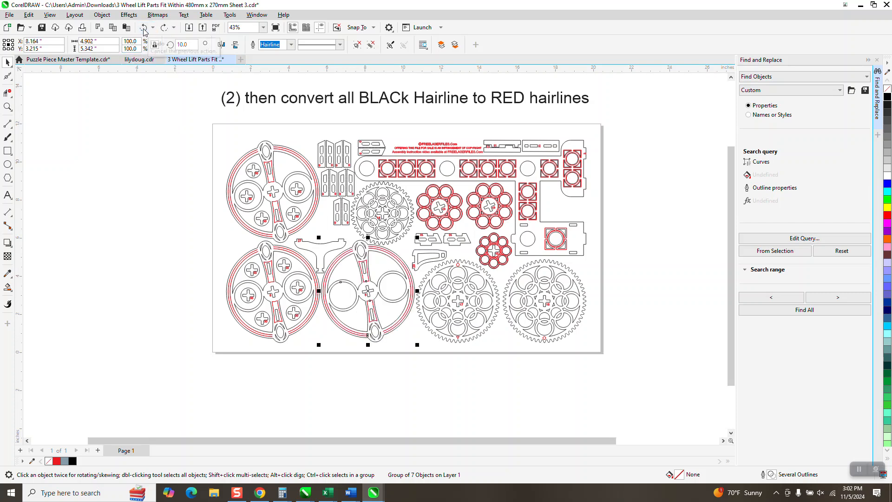
Select the upper wheel's red ring, search again for all curves matching it, and clear the resulting selection.
left_click(303, 160)
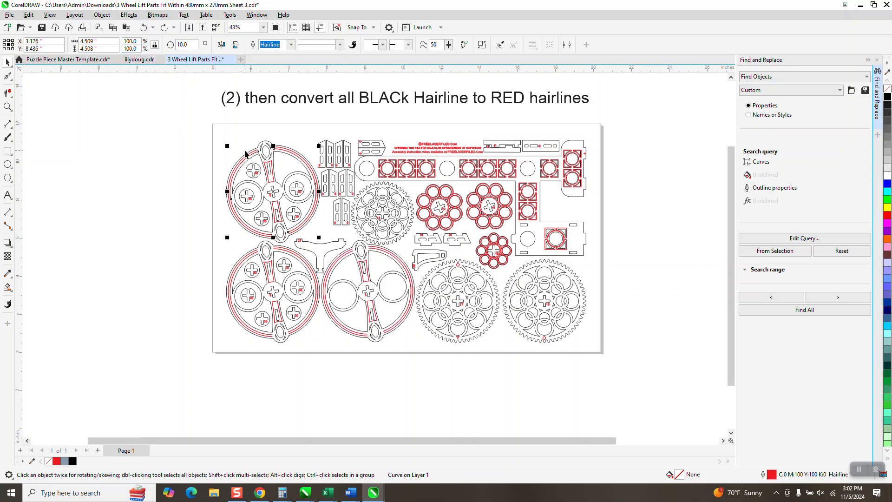
left_click(232, 145)
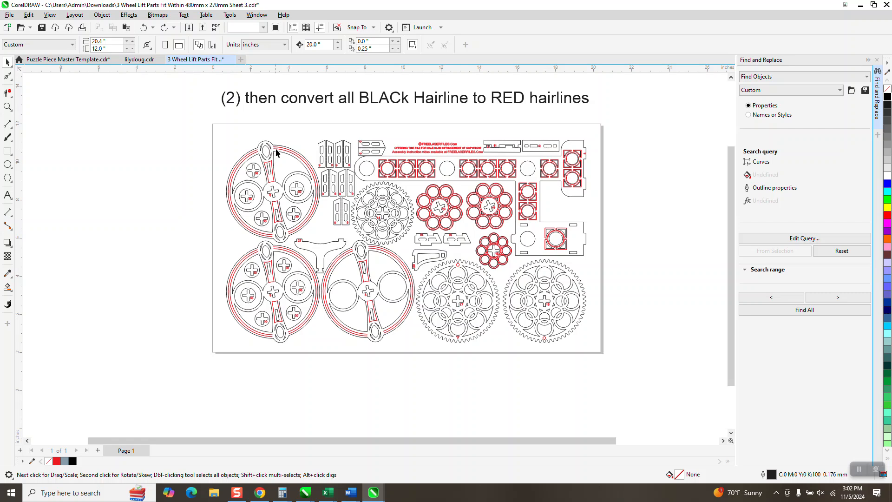
left_click(275, 149)
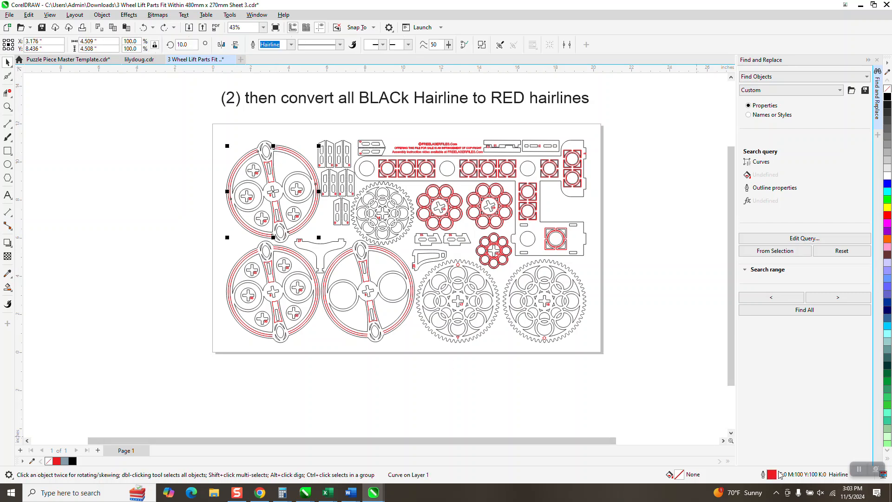
left_click(784, 254)
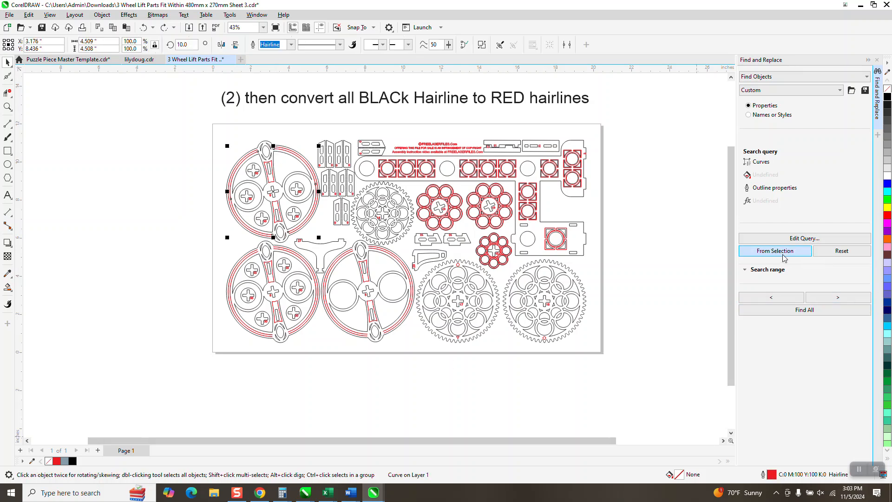
left_click(800, 310)
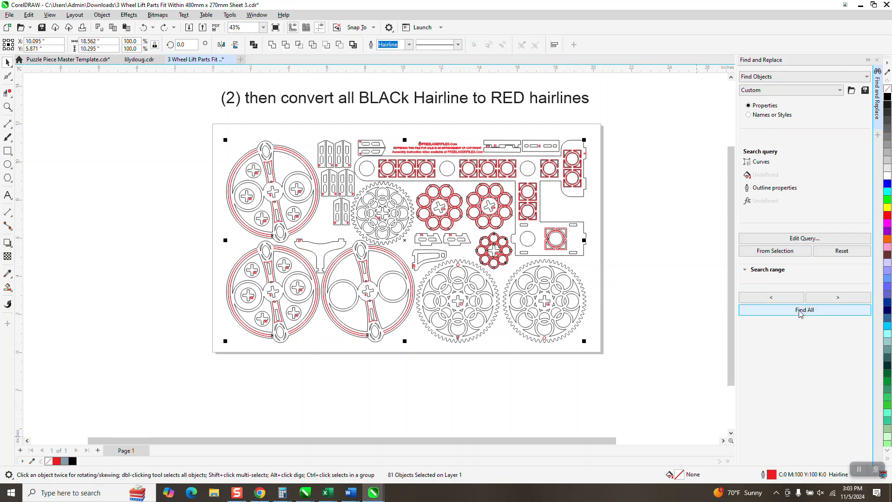
left_click(674, 169)
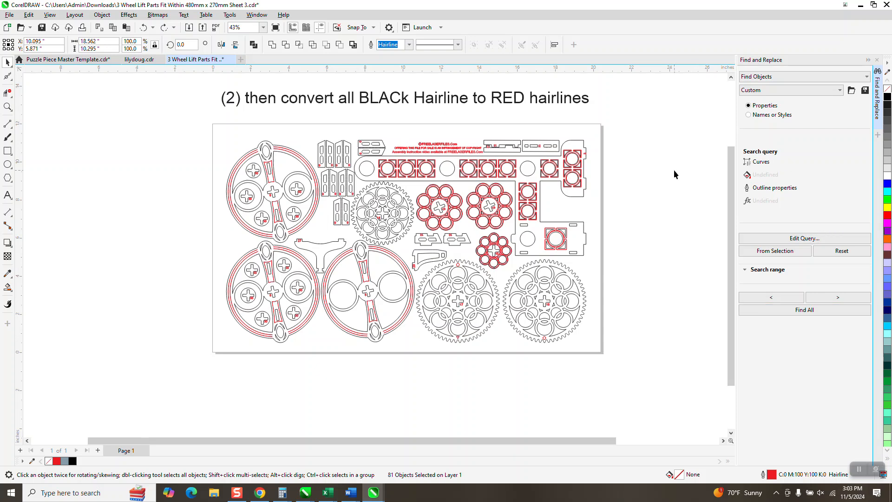
Nudge the grouped third wheel 20 inches left and back to check which curves belong to it, and undo the nudges.
left_click(314, 176)
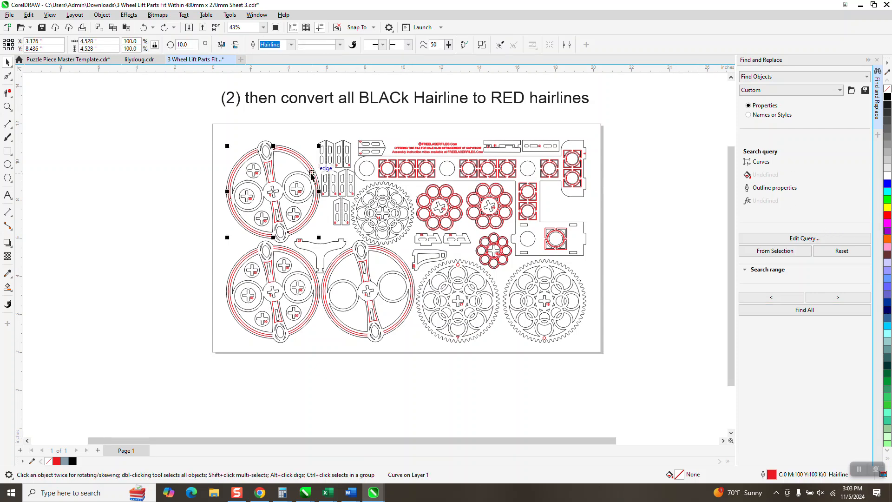
left_click(332, 267)
key("Left")
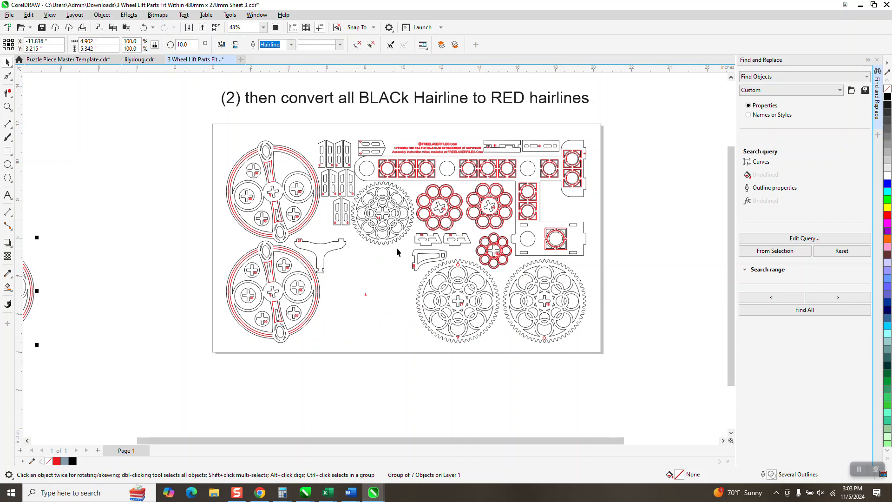
key("Right")
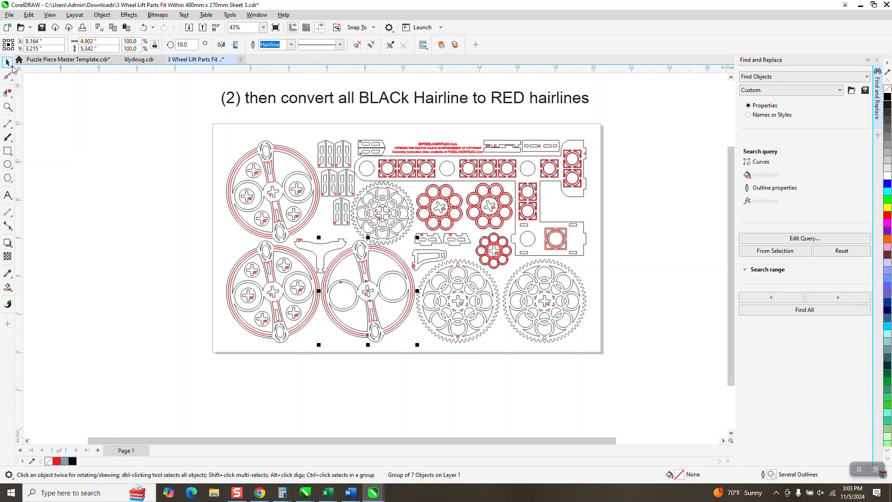
left_click(145, 27)
left_click(145, 27)
Select all parts on the sheet and ungroup them completely.
left_click(182, 109)
left_click(241, 155)
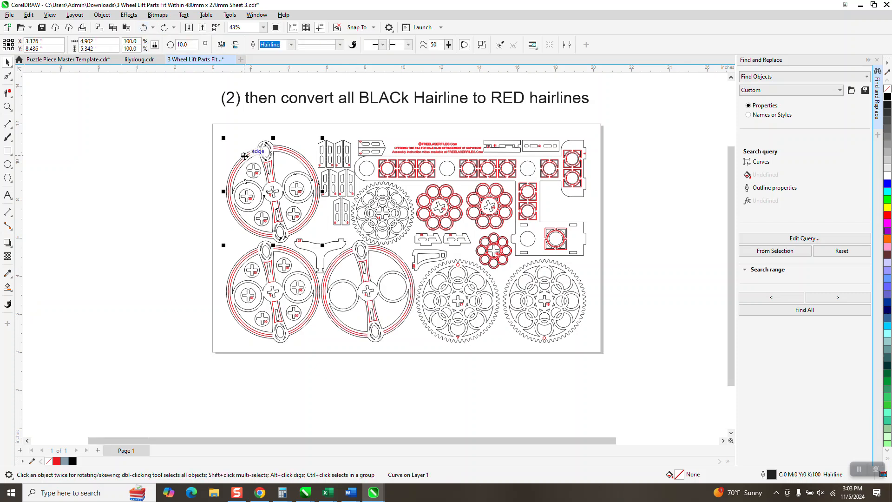
left_click_drag(212, 123, 239, 180)
left_click_drag(635, 342, 667, 383)
left_click(101, 15)
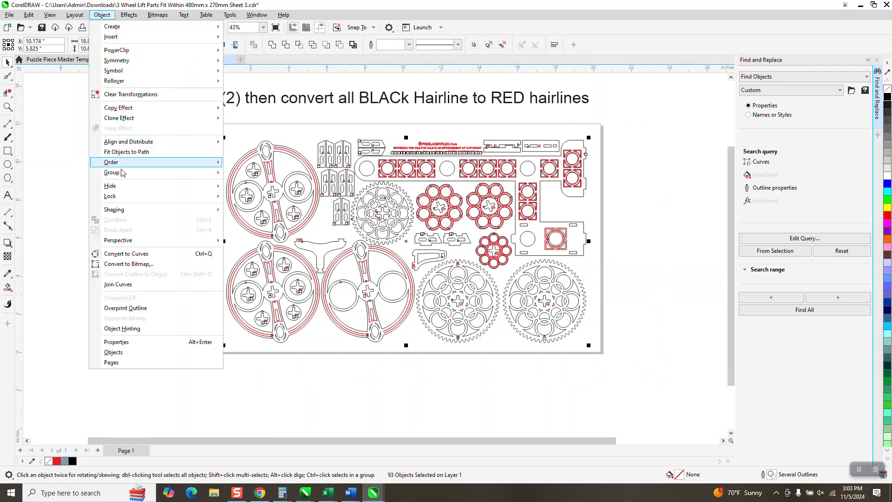
mouse_move(120, 172)
left_click(238, 195)
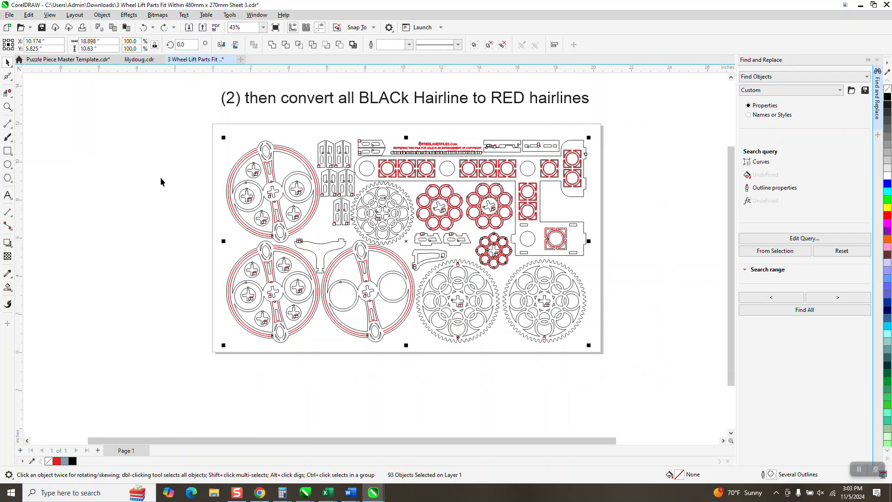
Select the upper wheel's red ring, find all matching curves with a query taken from the selection, and group them.
left_click(239, 147)
left_click(288, 153)
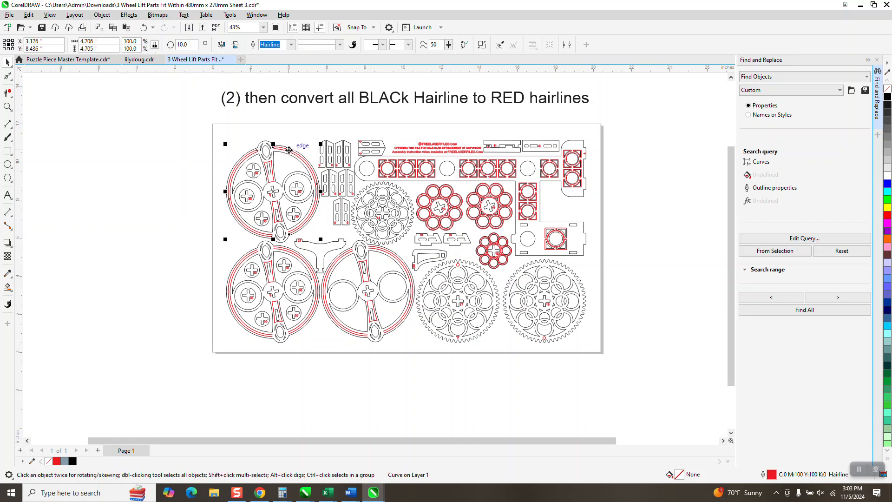
left_click(774, 252)
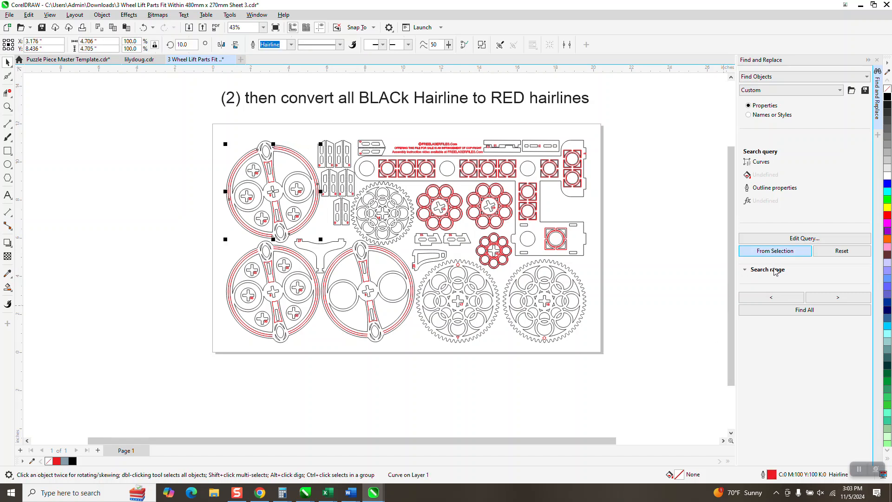
left_click(800, 315)
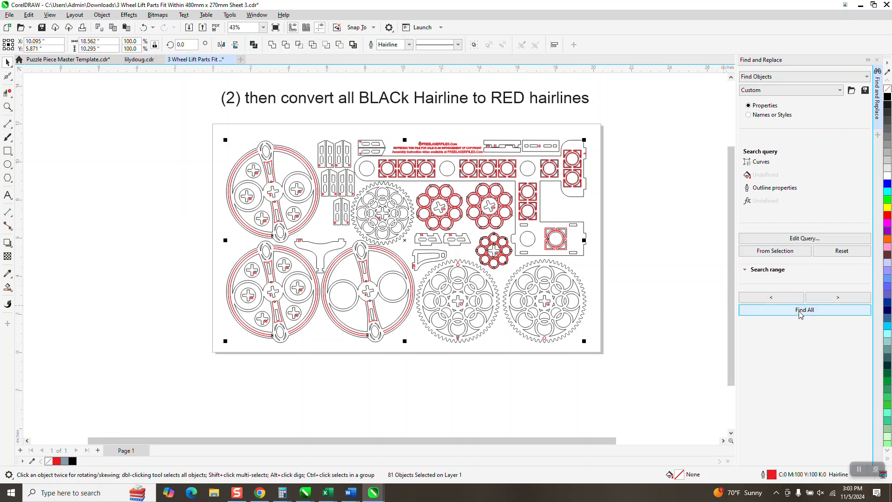
key("ctrl+g")
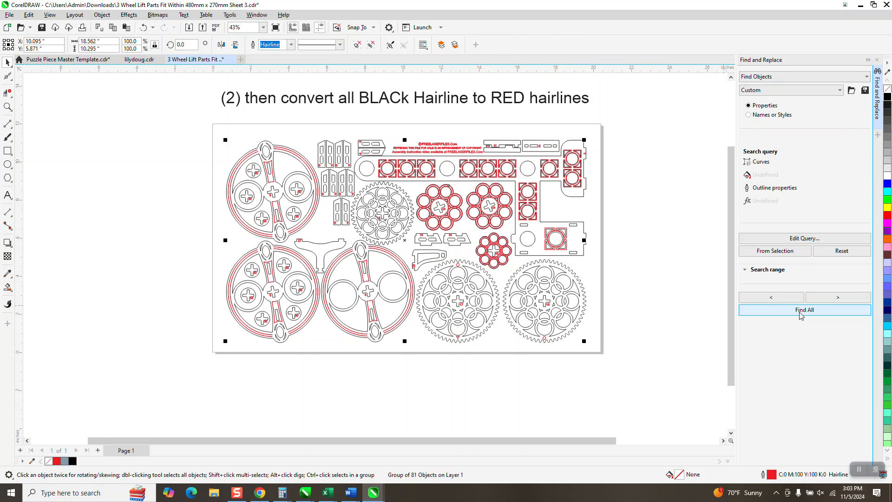
left_click(648, 211)
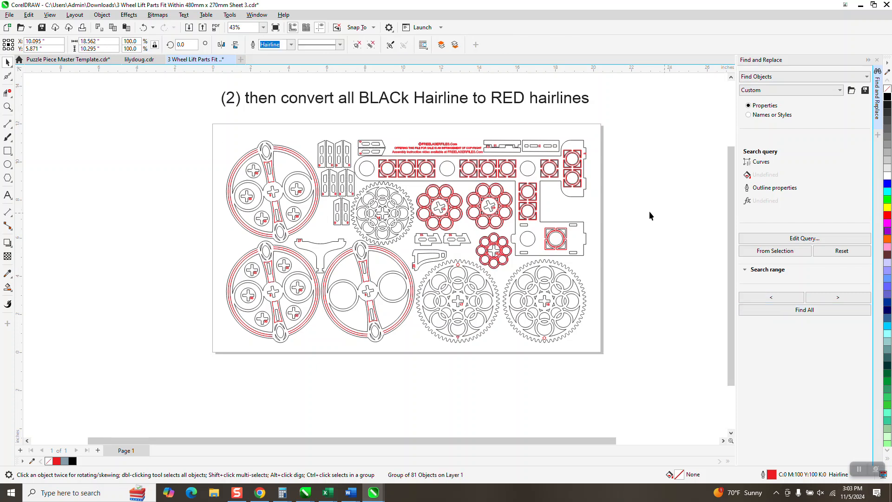
Set the nudge distance to 20 inches and nudge the group of red hairline curves once to the left, off the sheet.
left_click(301, 159)
key("Left")
left_click(676, 113)
left_click(310, 44)
type("20")
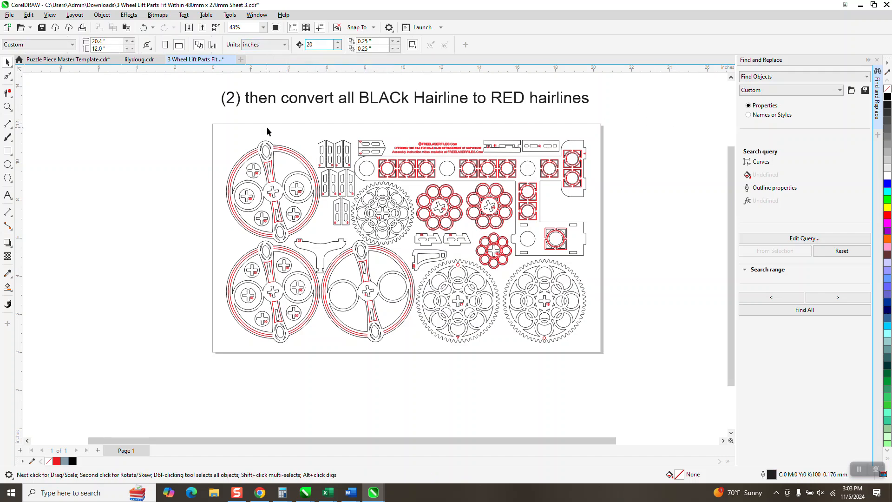
left_click(281, 149)
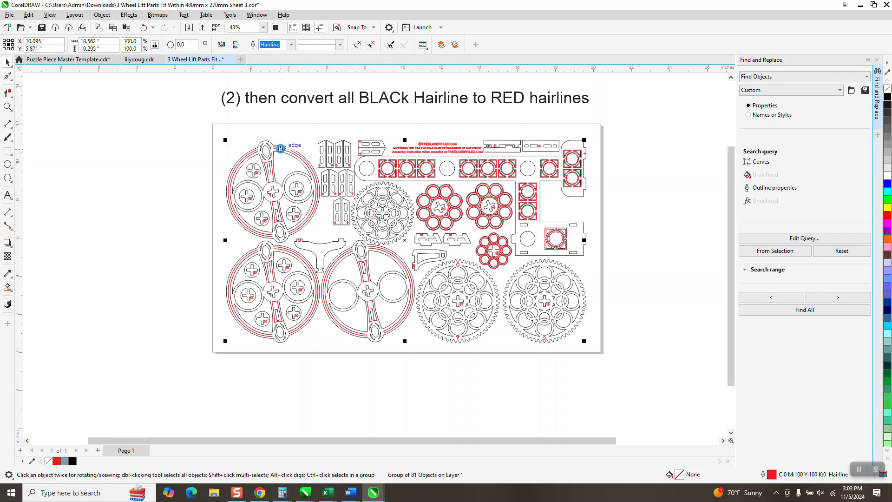
key("Left")
Inspect the upper wheel and the remaining parts up close for leftover red hairlines.
scroll(346, 206, "down", 1)
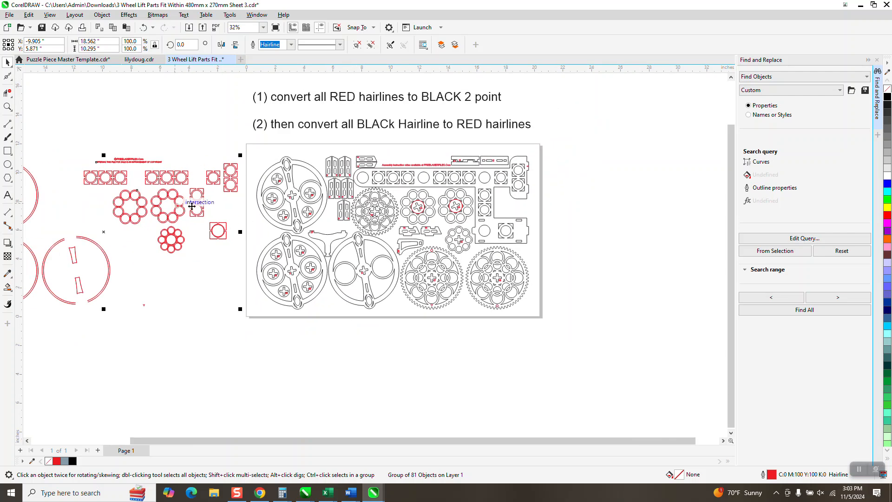
left_click(8, 106)
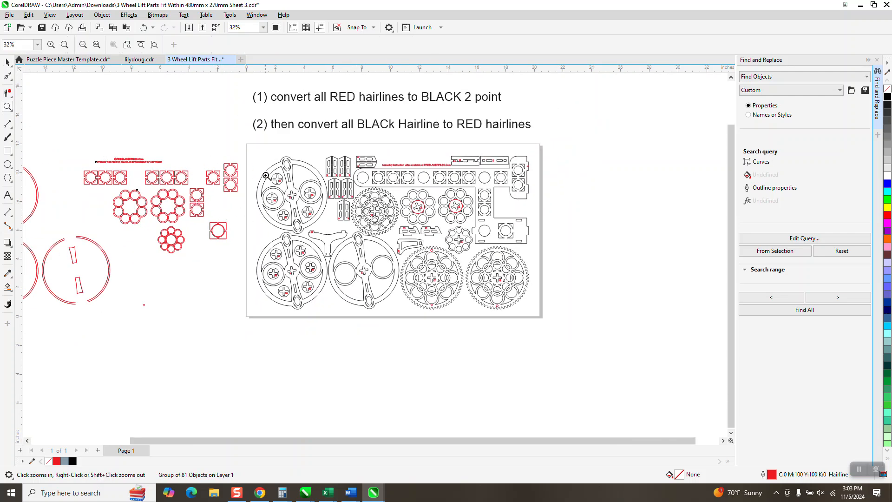
left_click_drag(268, 170, 331, 214)
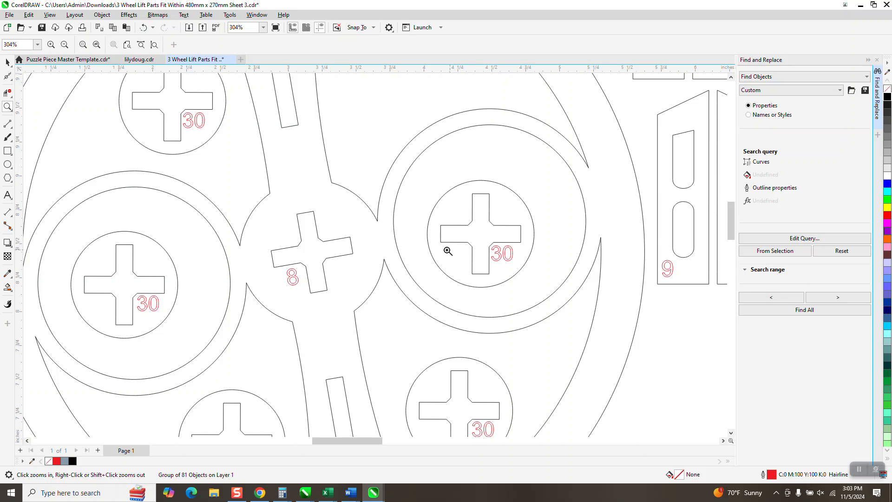
scroll(372, 252, "down", 4)
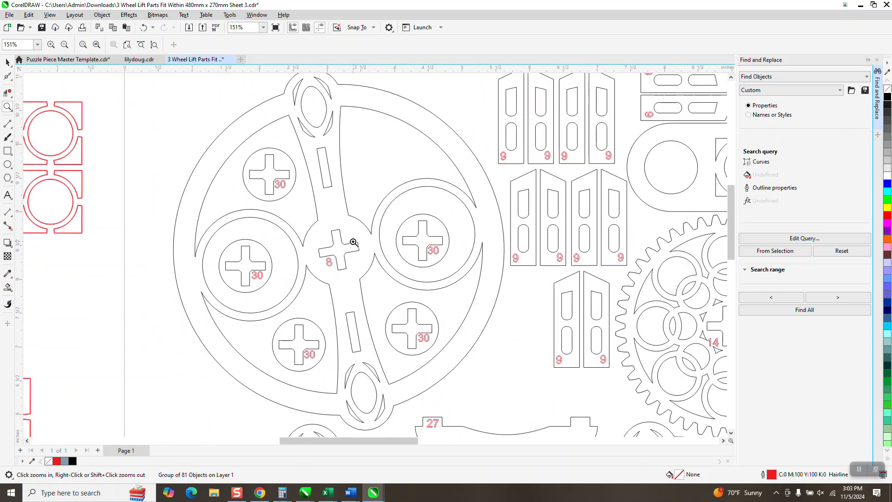
scroll(358, 253, "down", 3)
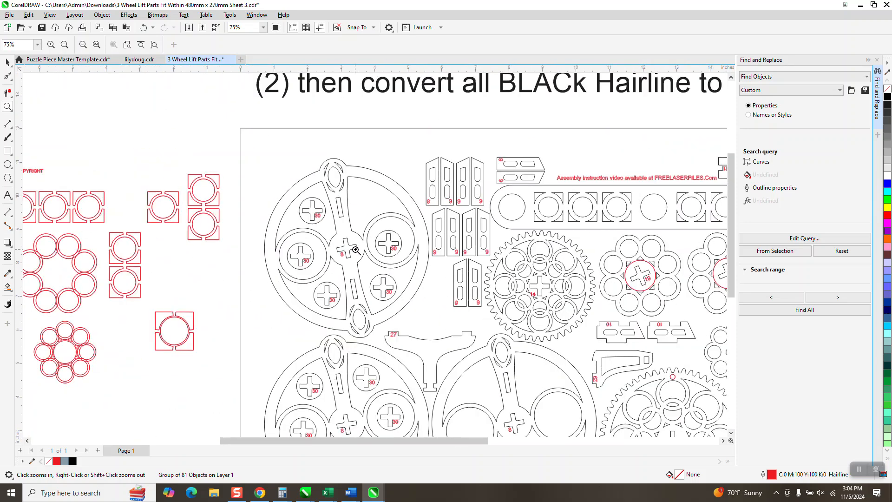
scroll(388, 271, "down", 4)
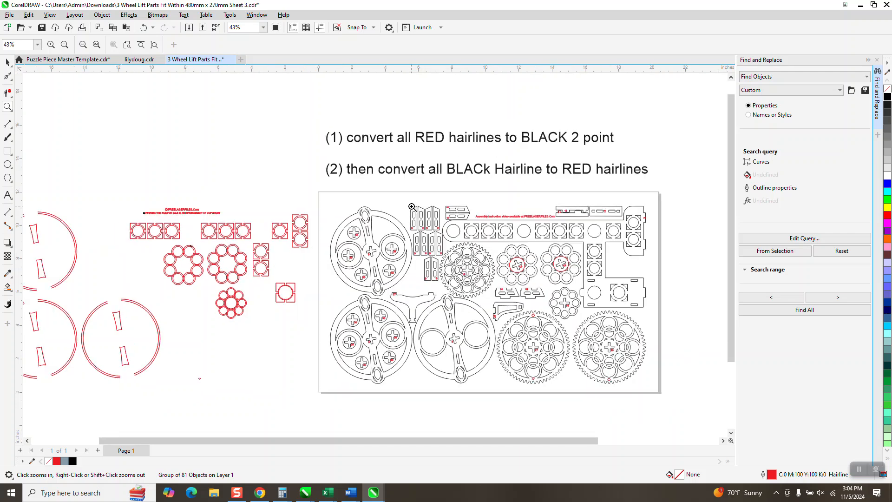
left_click(7, 63)
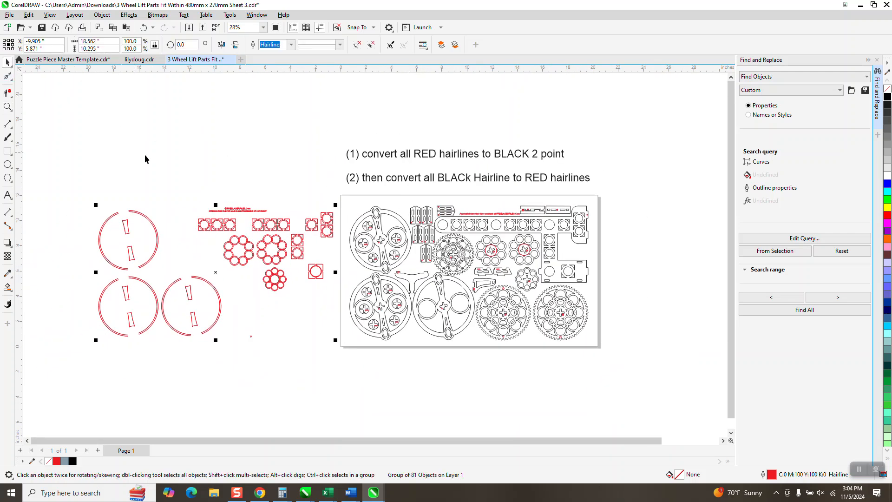
Check the black hairline parts left on the sheet by selecting the upper wheel's outline and a large gear.
left_click(399, 224)
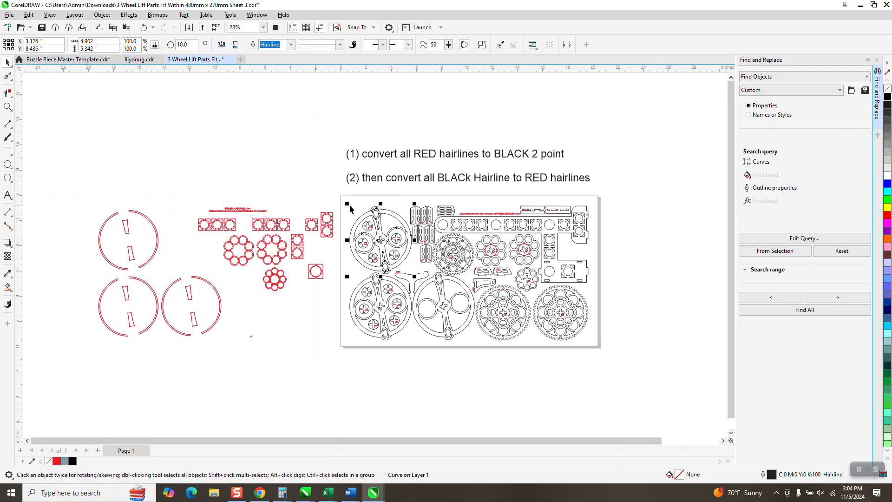
left_click_drag(341, 191, 606, 355)
left_click(634, 318)
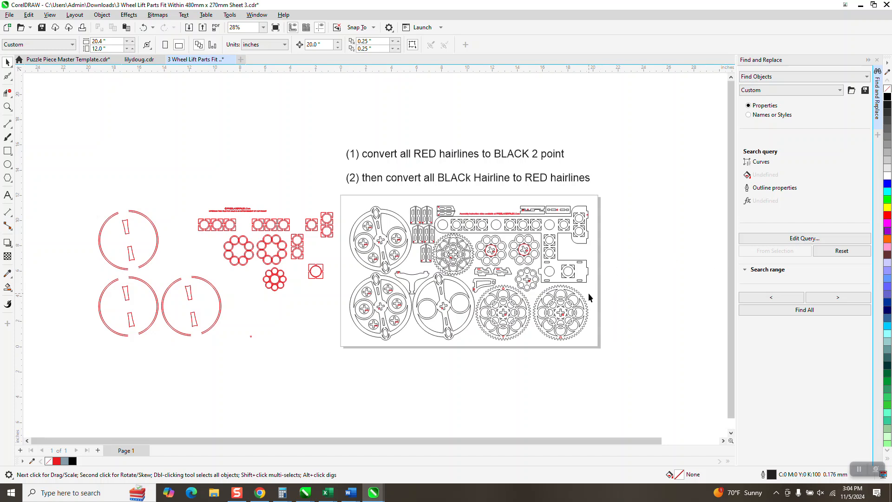
left_click(583, 300)
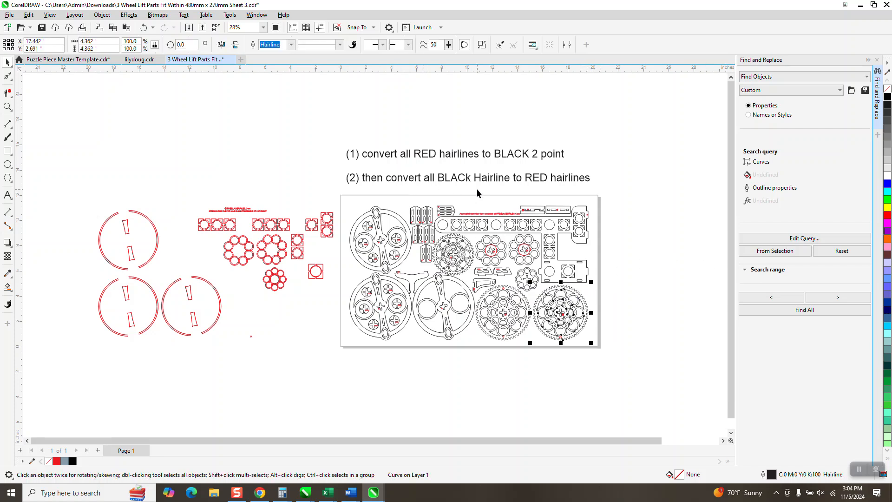
Select the moved group of red hairlines and look through the available outline widths.
left_click_drag(68, 188, 344, 350)
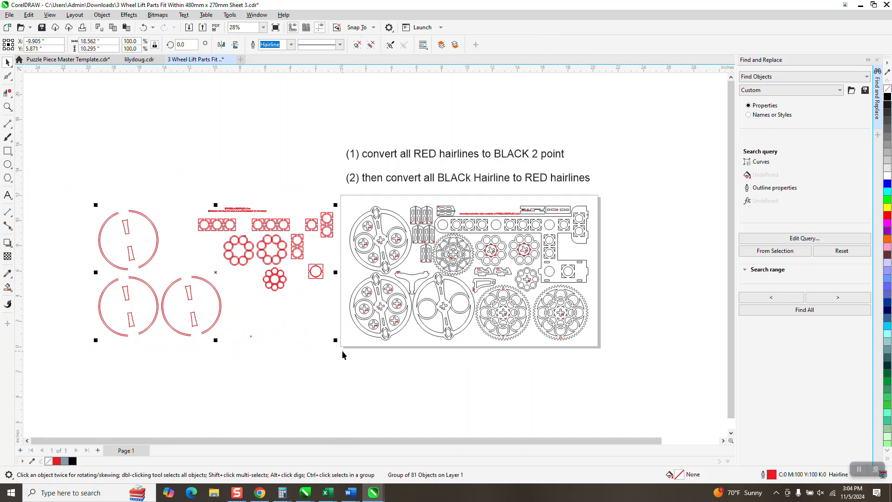
left_click(292, 45)
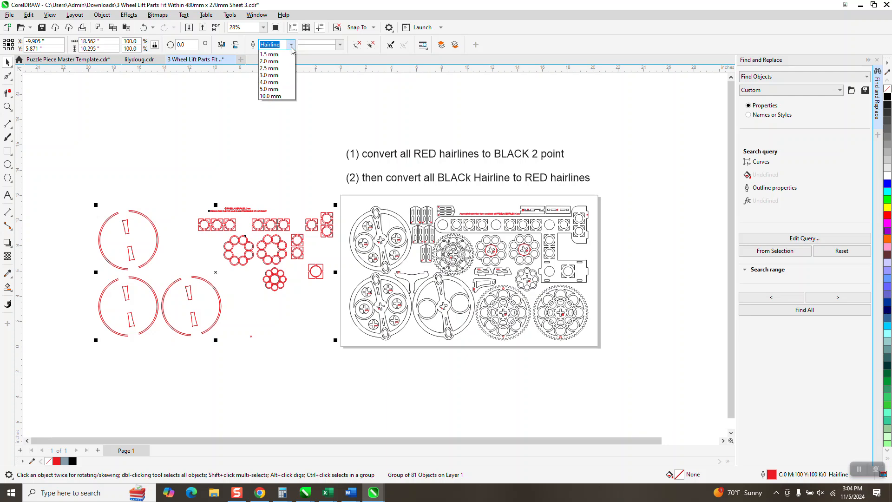
left_click(290, 46)
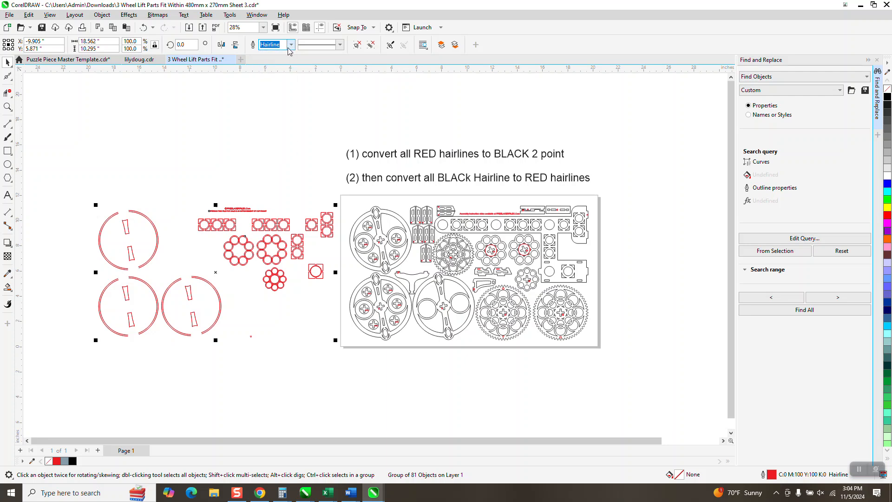
Clear the selection, open the default Outline Pen settings for Graphic objects, and set the width units to points.
left_click(290, 106)
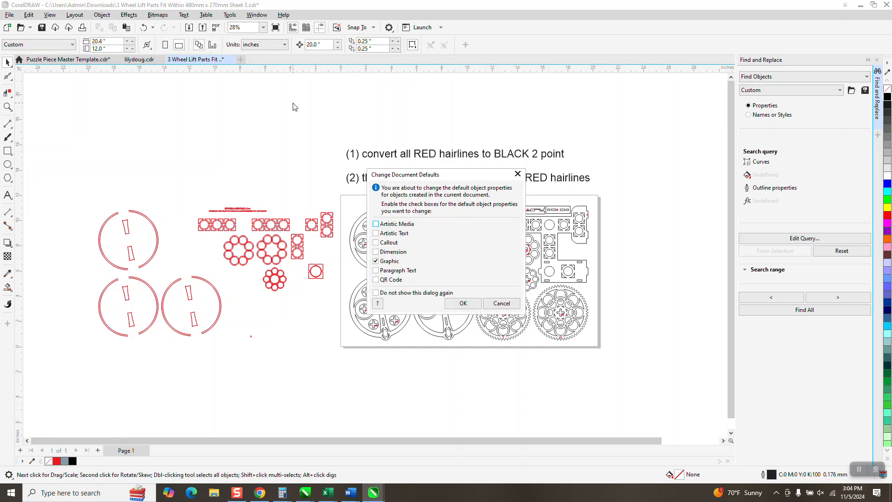
left_click(459, 303)
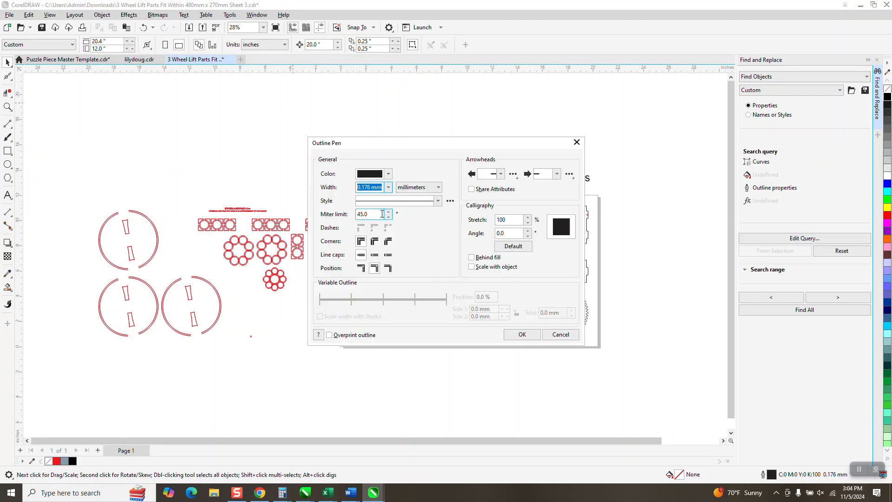
left_click(438, 187)
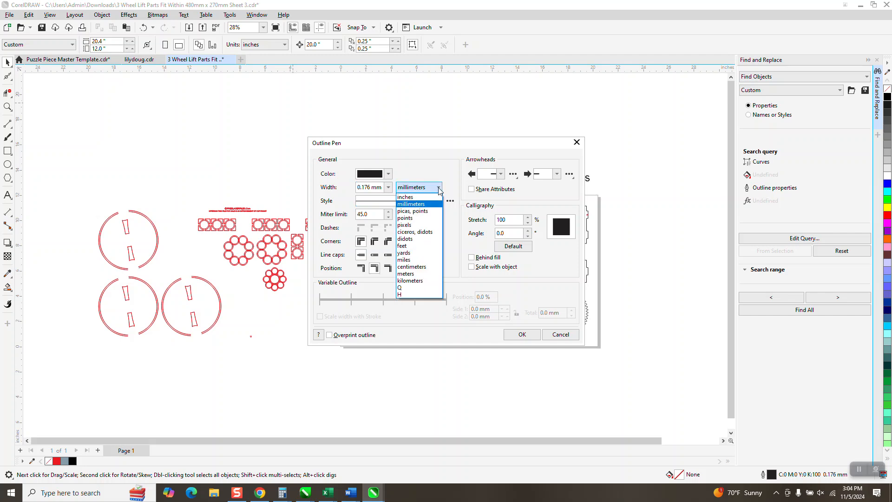
left_click(408, 218)
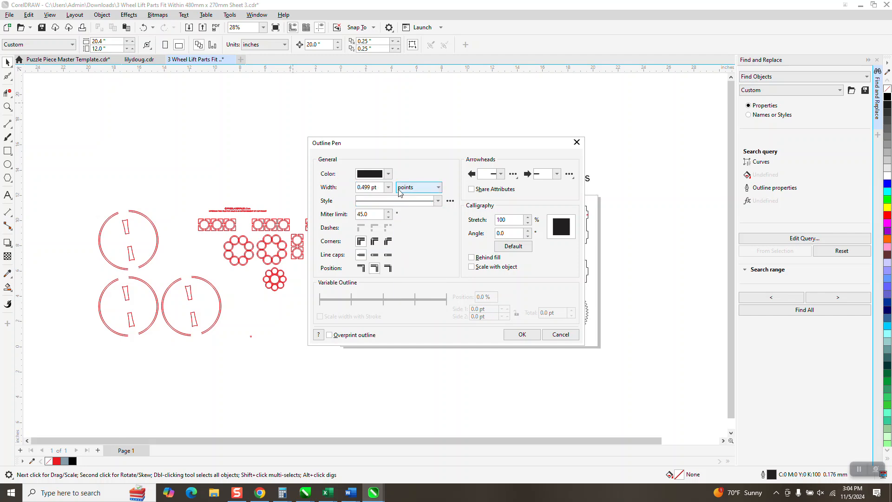
Set the default outline color to pure black from the RGB Palette.
left_click(388, 174)
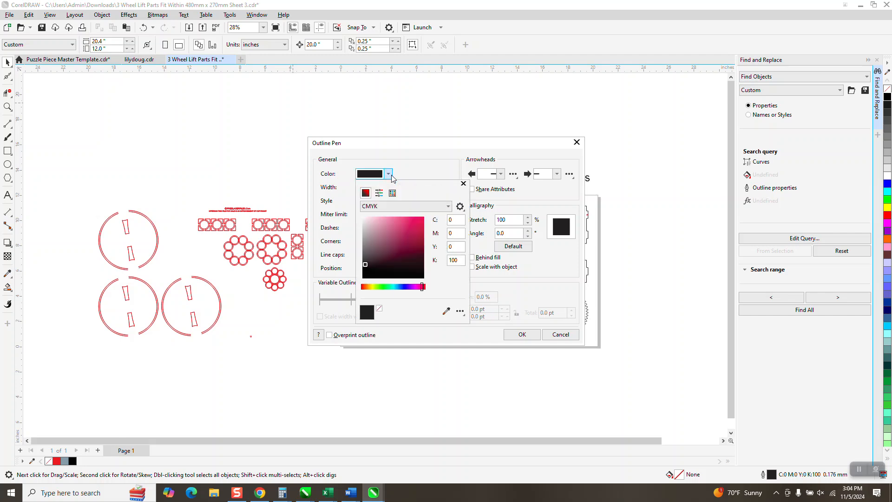
left_click(448, 207)
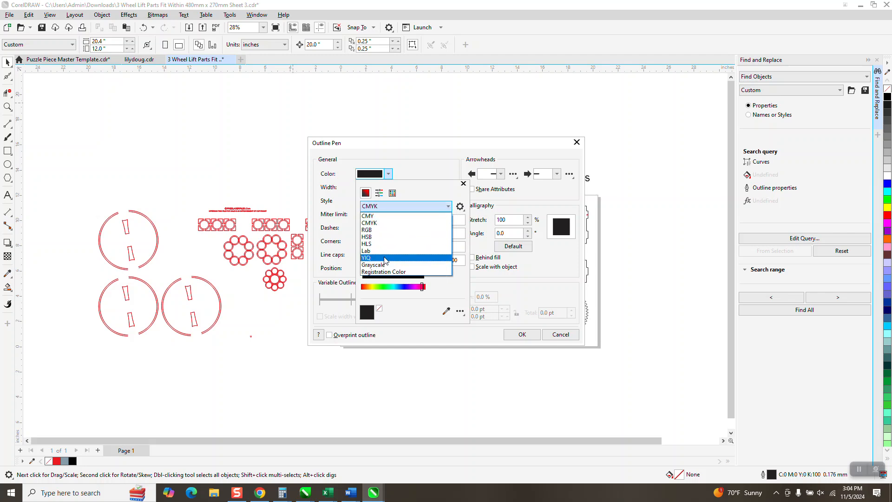
left_click(372, 230)
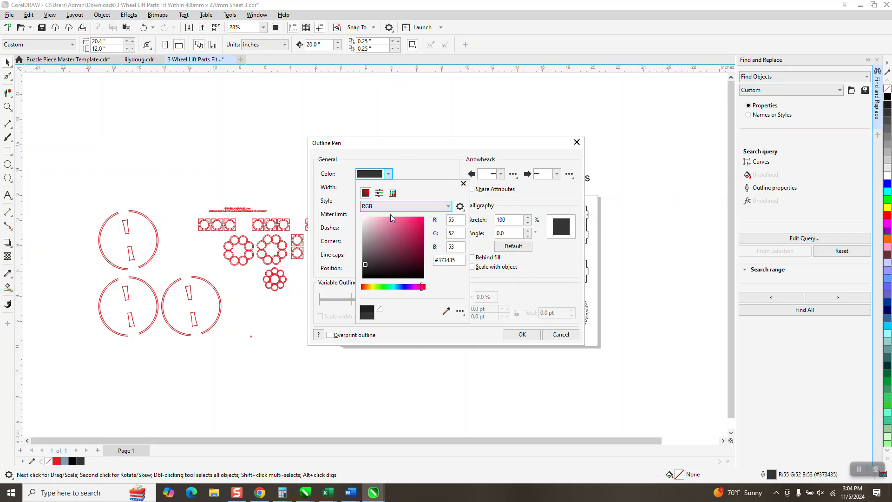
left_click(392, 193)
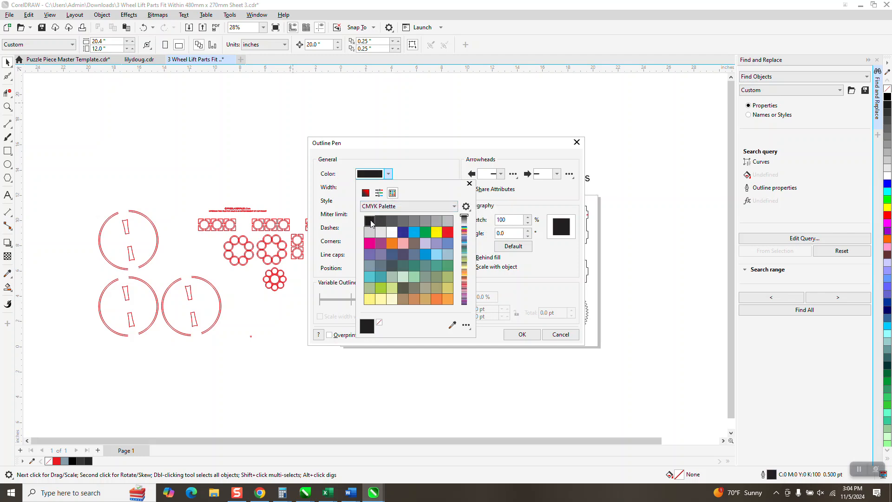
left_click(454, 208)
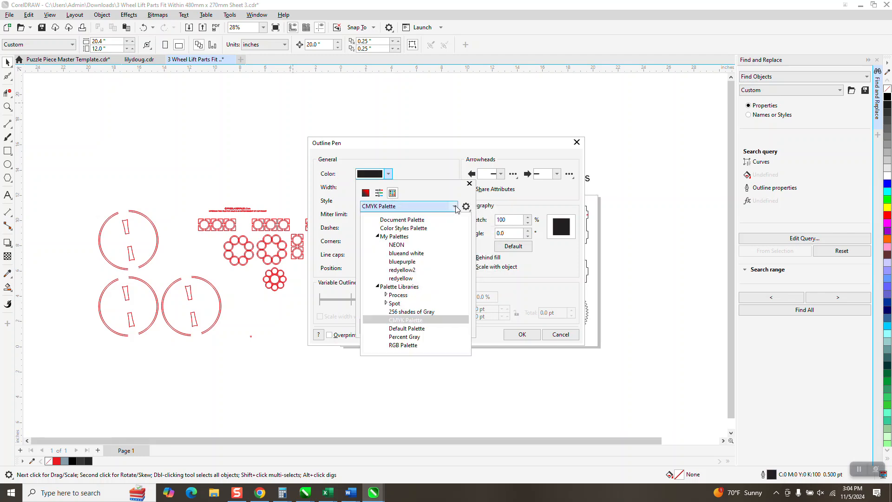
left_click(413, 345)
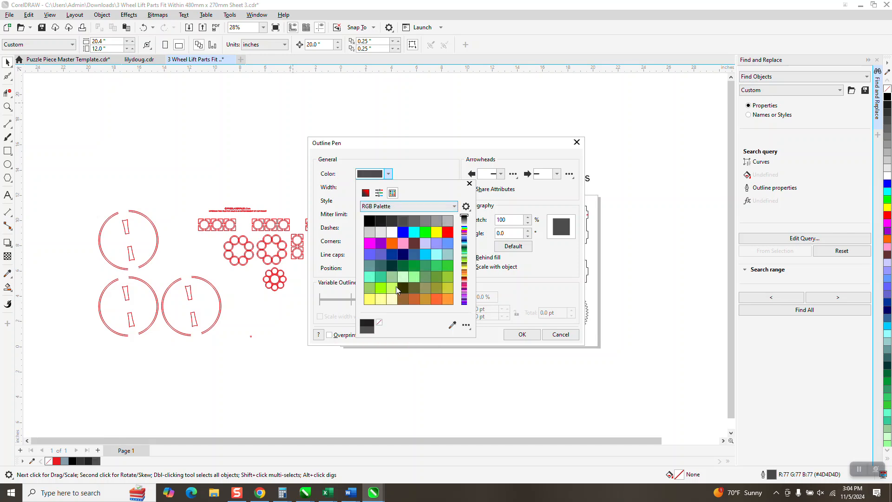
left_click(369, 221)
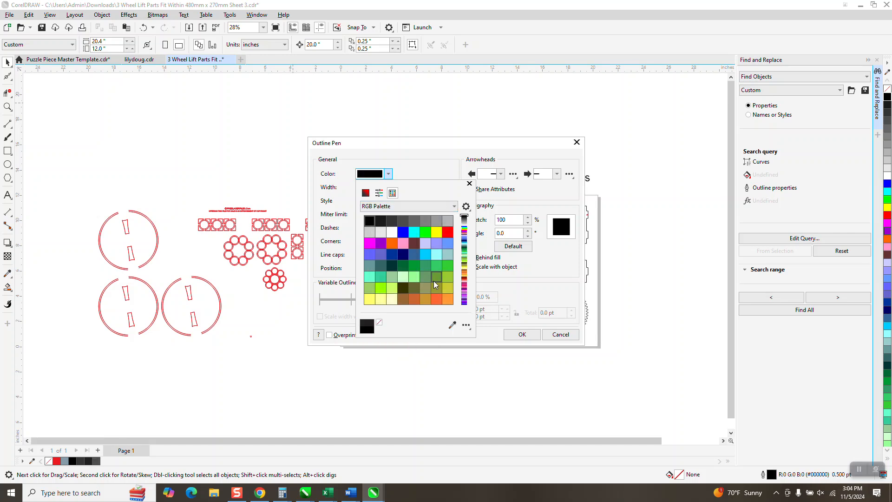
Accept the default outline settings, then give the moved group of red hairlines a black 2.0 pt outline.
left_click(522, 346)
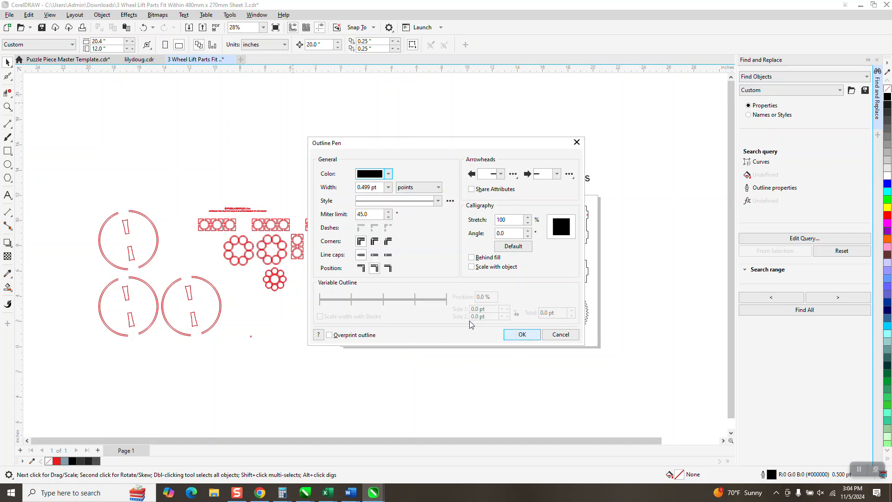
left_click(509, 333)
left_click_drag(83, 180, 342, 350)
left_click(291, 45)
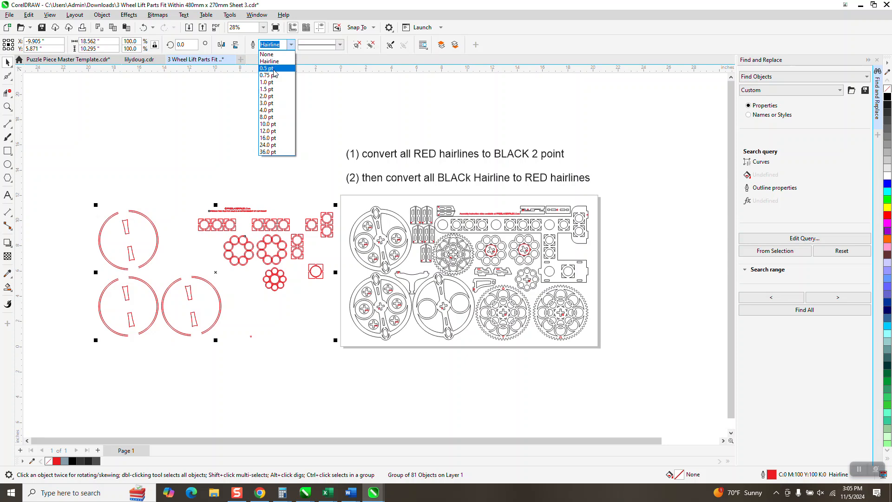
left_click(265, 96)
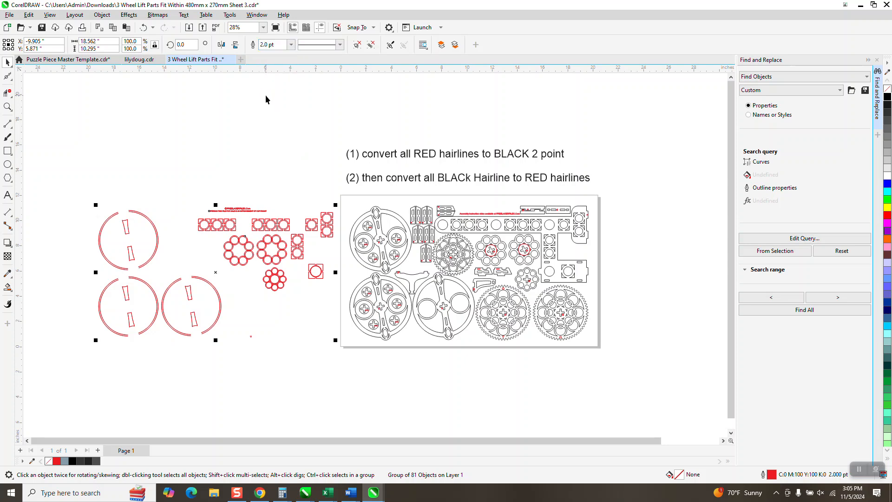
right_click(887, 96)
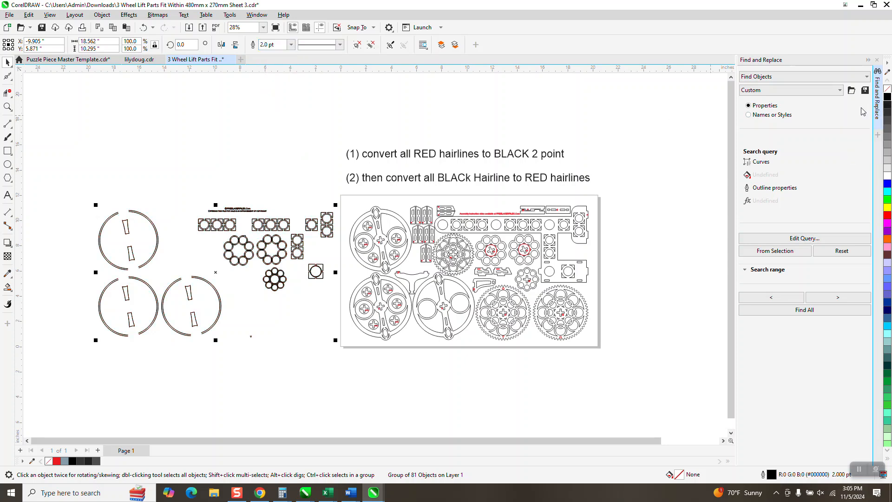
Find all objects matching the black hairline outline of the lower plain wheel on the page and group them.
left_click(8, 107)
left_click_drag(95, 182, 193, 245)
scroll(241, 228, "down", 5)
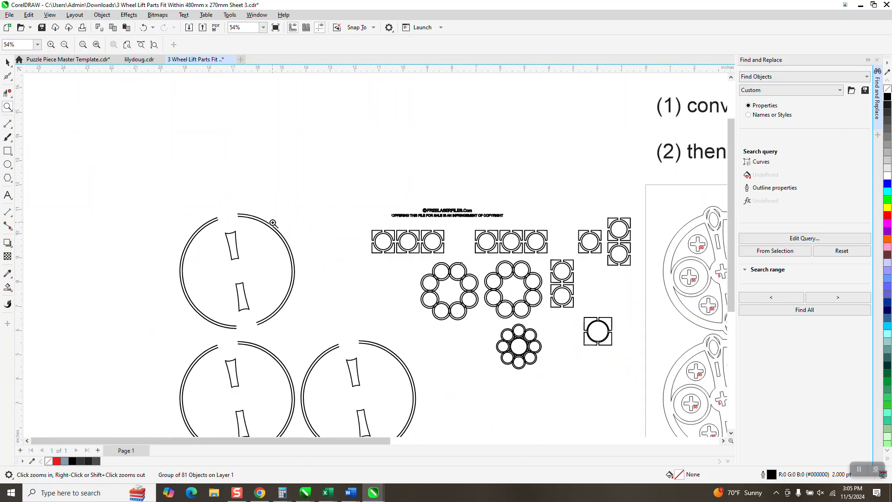
left_click(8, 61)
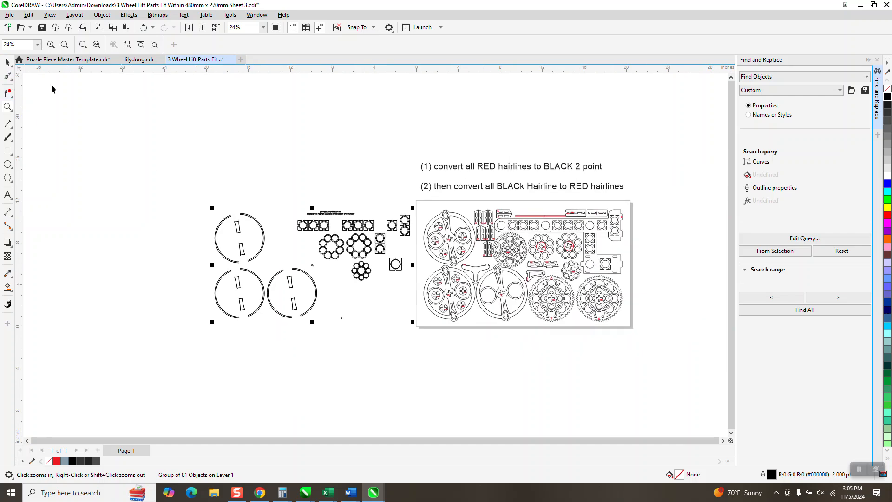
left_click(456, 217)
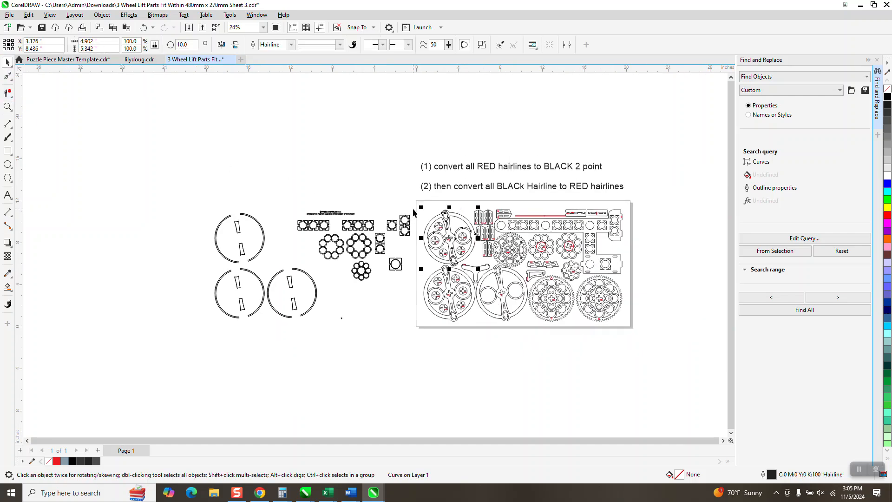
left_click(428, 191)
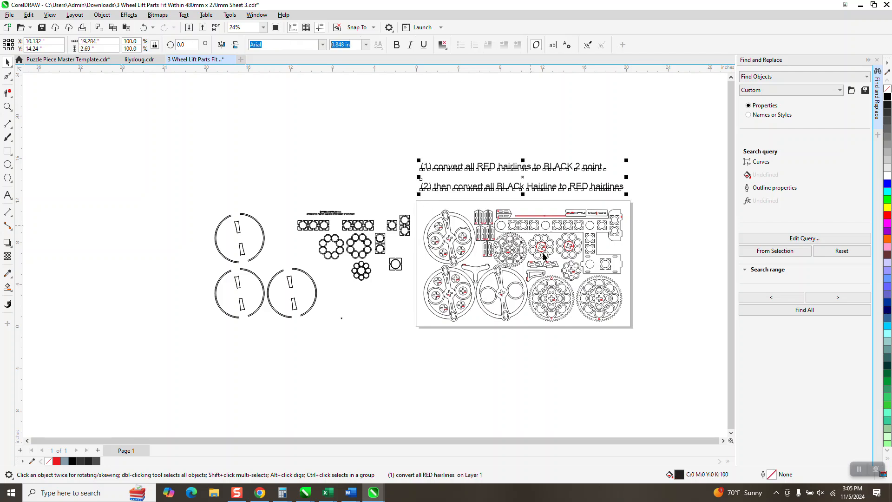
left_click(524, 290)
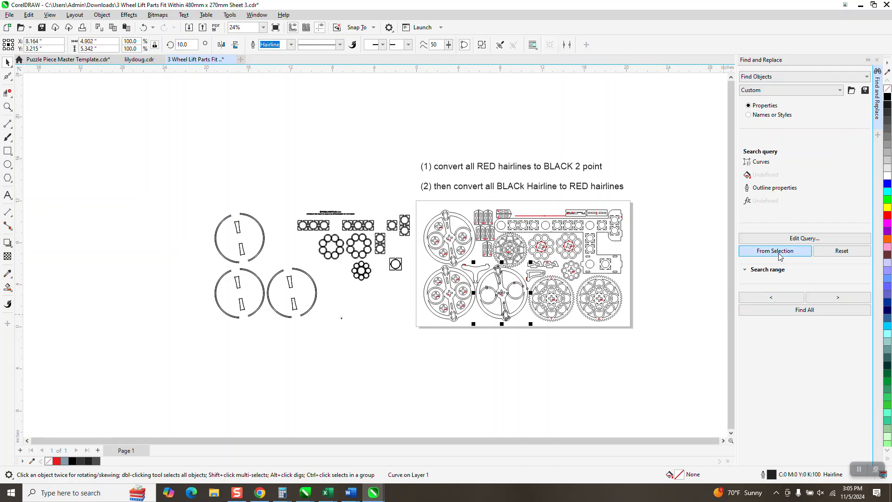
left_click(805, 314)
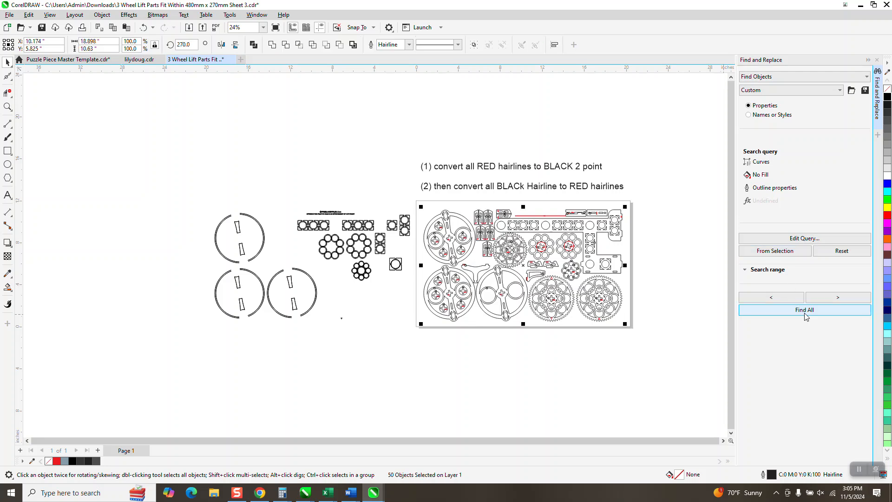
key("ctrl+g")
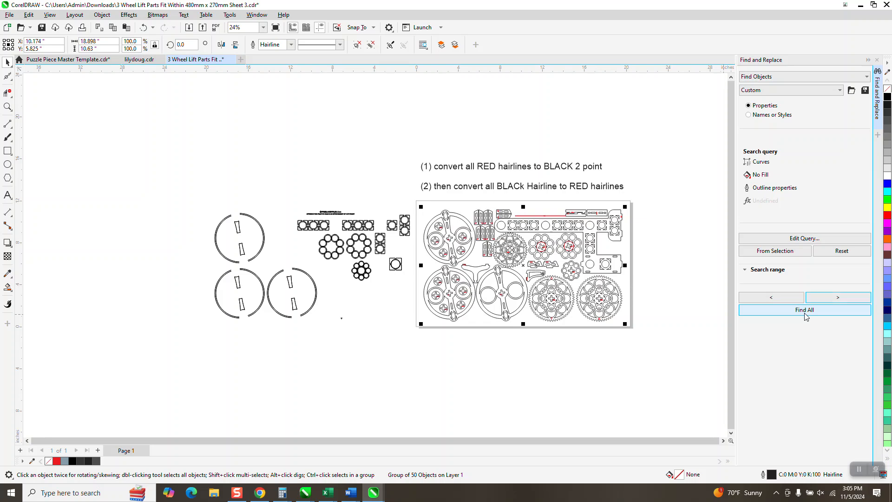
Move the grouped black hairline parts 40 inches left, past the 2-point parts.
left_click(679, 258)
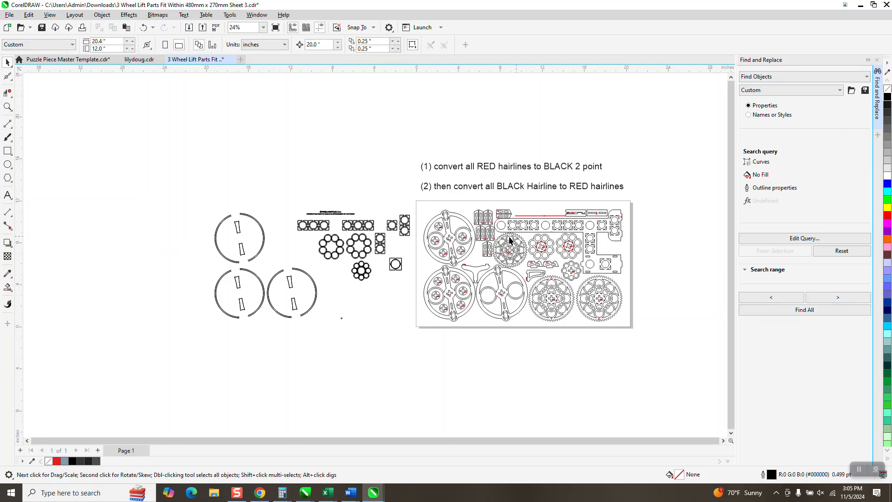
left_click(464, 237)
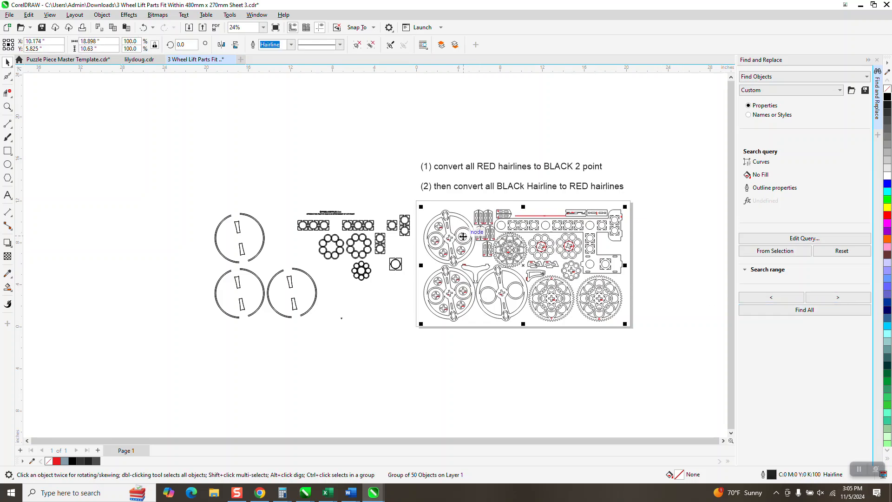
key("Left")
key("Left")
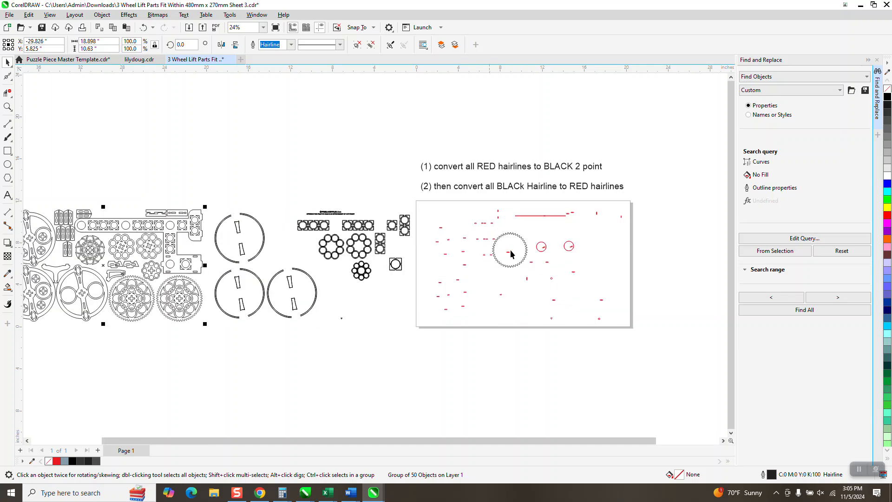
Set the moved parts group to a Hairline outline in red.
scroll(482, 251, "down", 1)
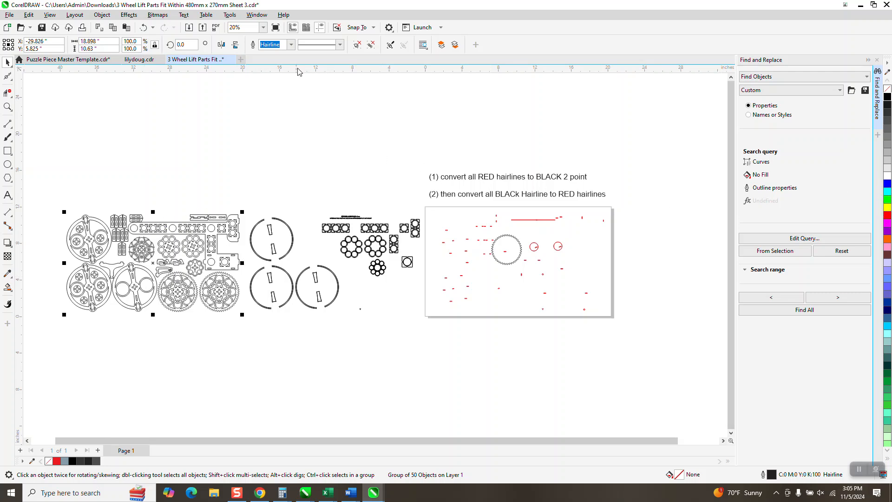
left_click(291, 46)
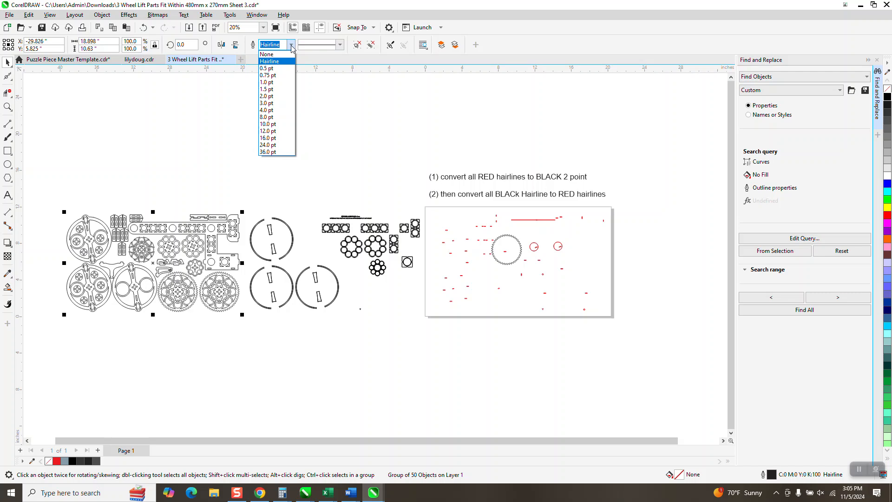
left_click(273, 62)
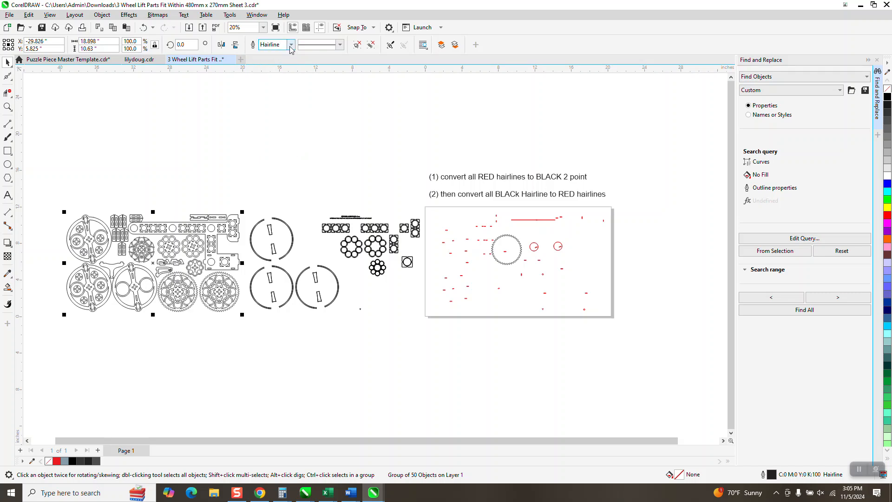
right_click(887, 215)
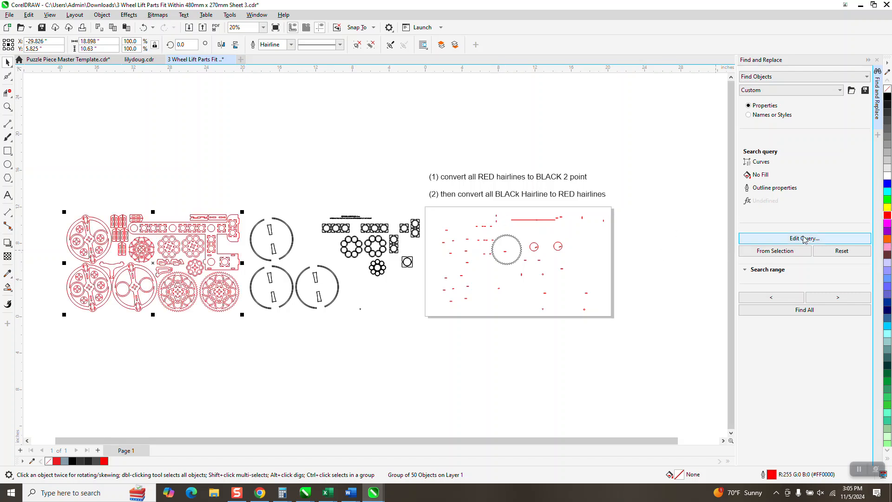
Move the red hairline group 20 inches right so it lies over the black 2-point parts.
left_click(8, 106)
left_click_drag(128, 198, 242, 259)
scroll(157, 208, "down", 4)
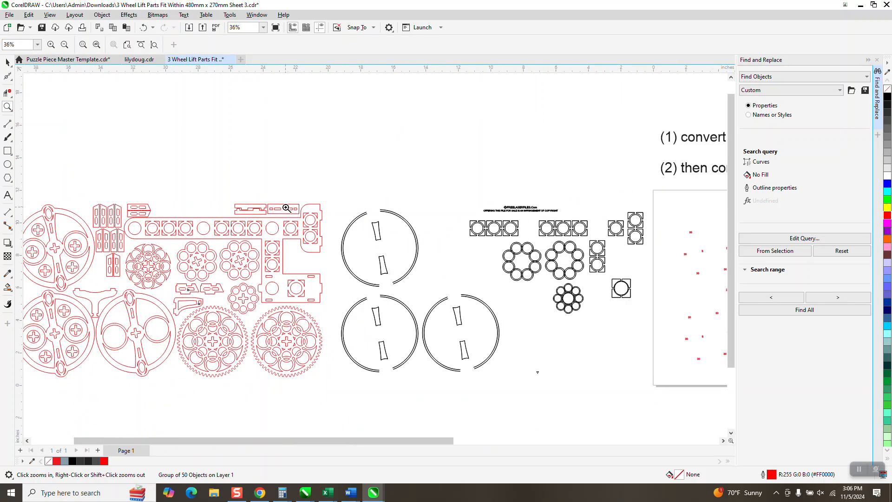
scroll(351, 219, "down", 1)
left_click(7, 62)
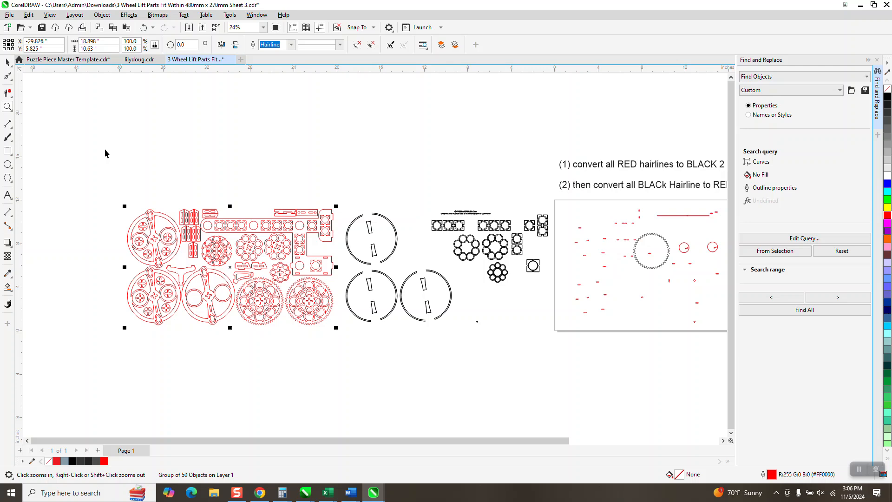
scroll(138, 186, "down", 1)
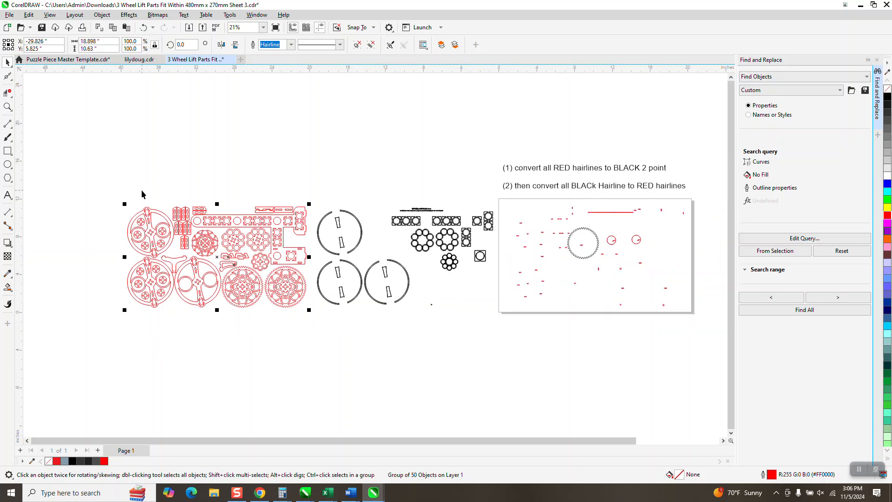
key("Right")
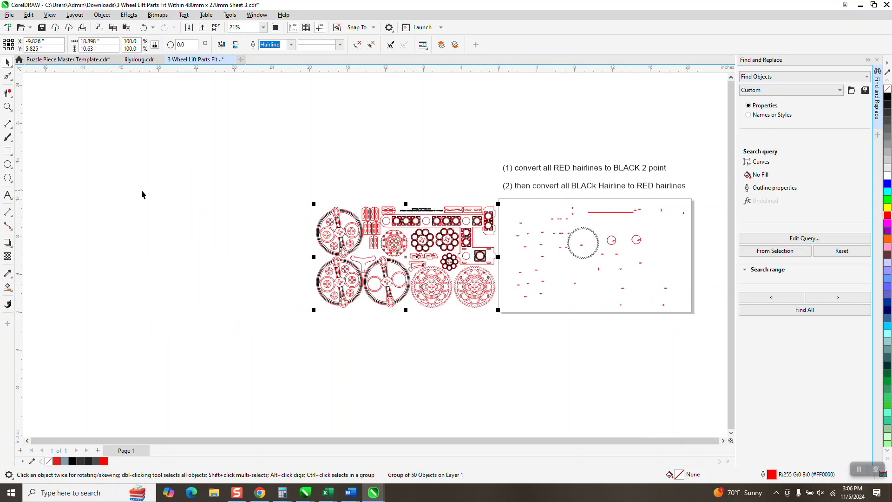
Move the leftover black gear outline on the page 40 inches left into empty space.
left_click(591, 232)
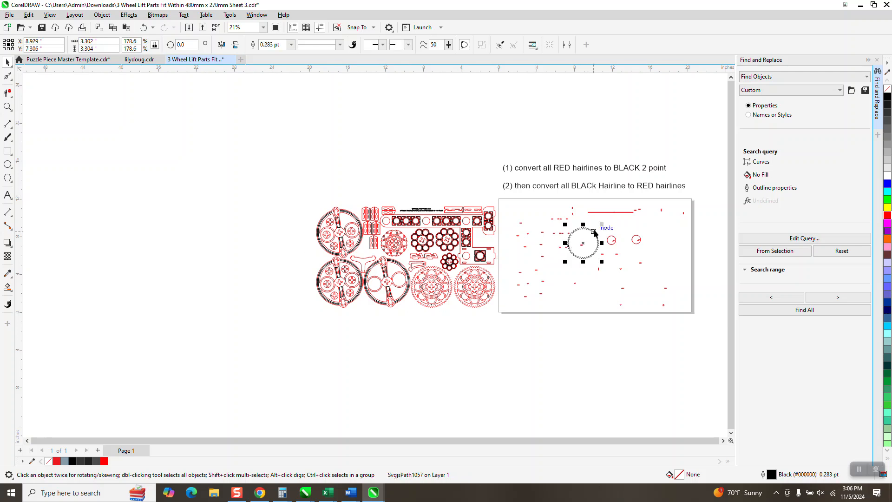
key("shift+Left")
key("shift+Left")
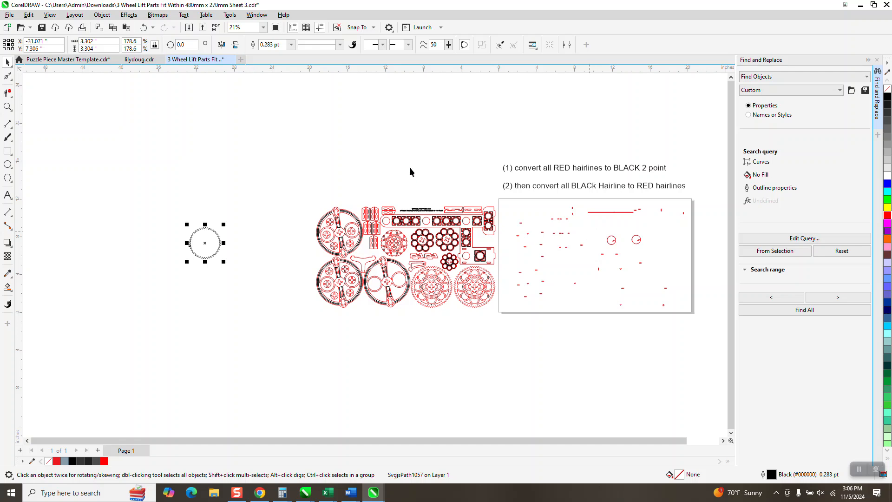
Give the gear outline a red Hairline and move it 20 inches right into place among the other parts.
left_click(291, 44)
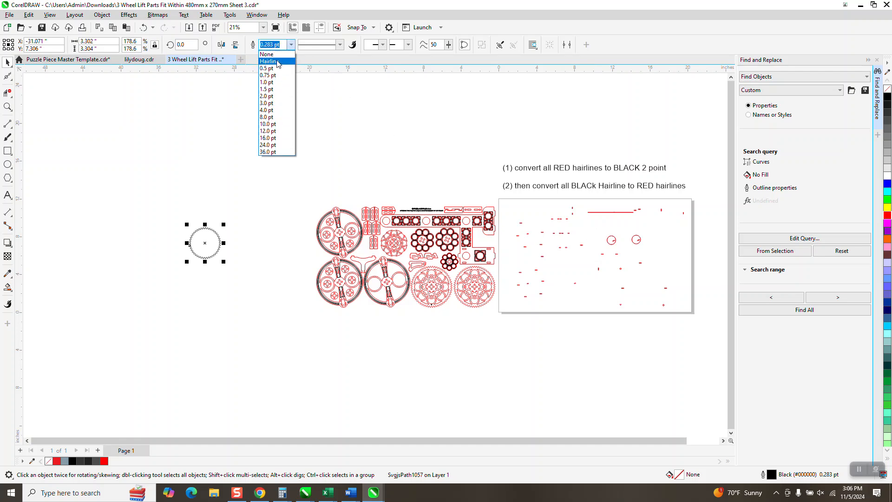
left_click(277, 57)
right_click(887, 216)
key("shift+Right")
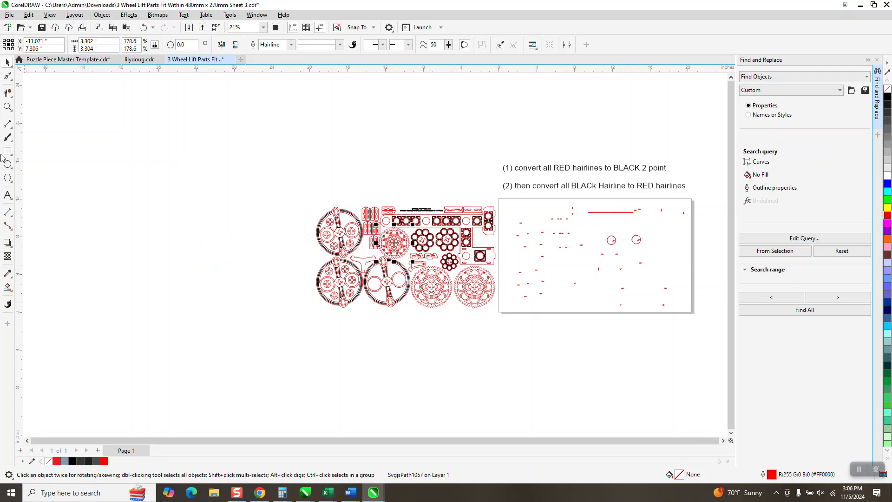
Examine the red circles and numbers left on the page, selecting the first large circle around a 19 to check its outline.
left_click(7, 107)
left_click_drag(608, 232, 710, 273)
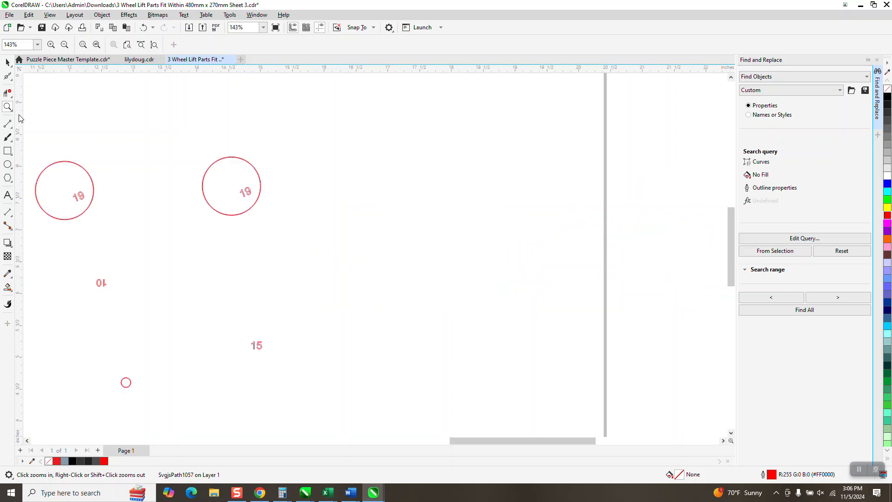
left_click(7, 62)
left_click(77, 164)
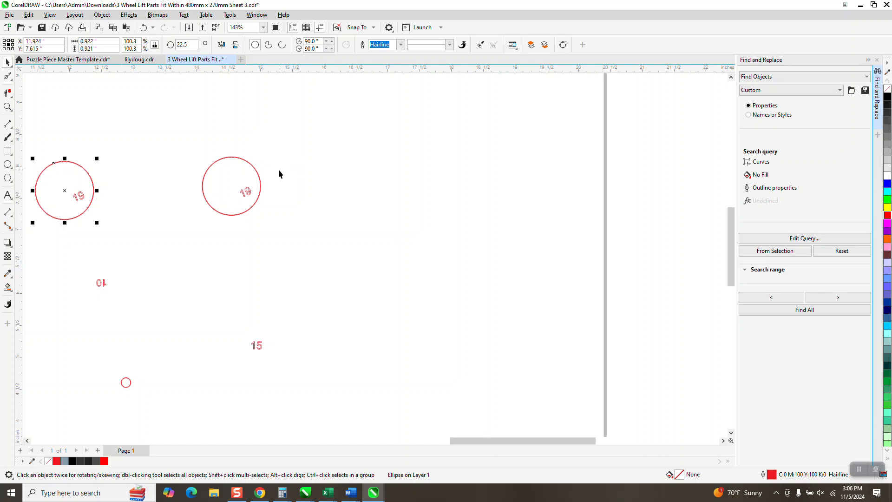
scroll(307, 165, "down", 5)
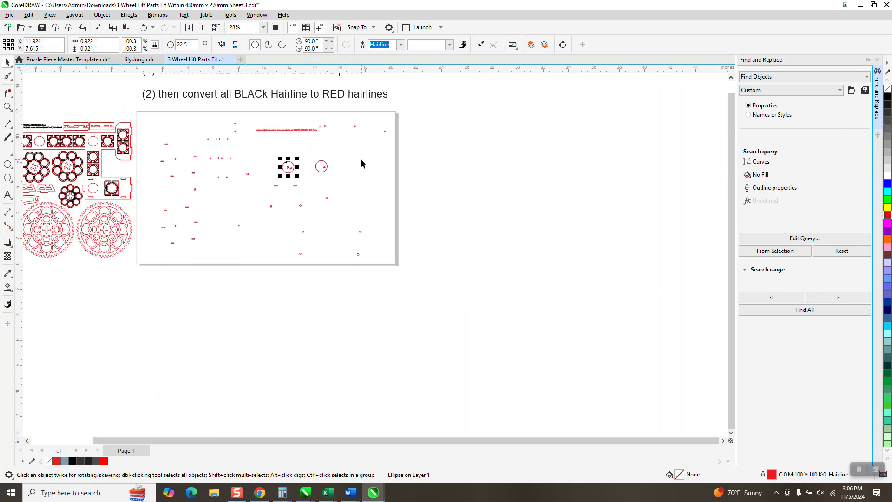
scroll(361, 164, "down", 1)
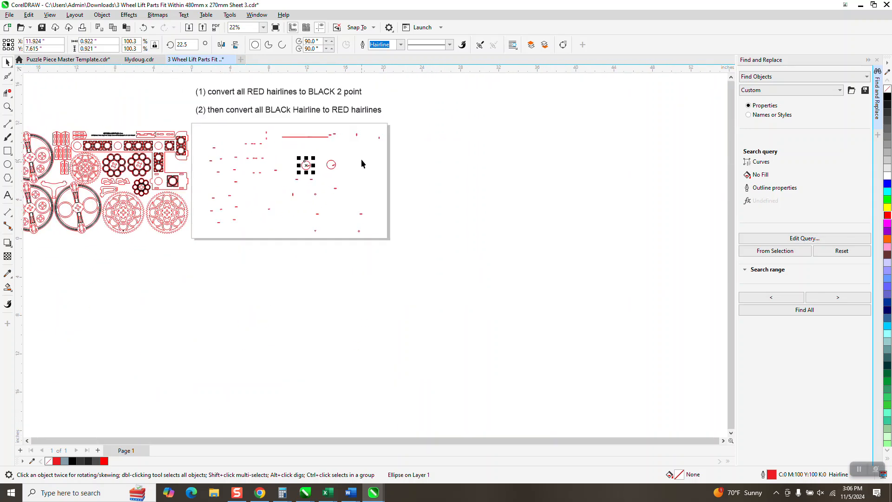
Try moving the two large leftover circles 20 inches left onto the parts, and undo the moves.
key("Tab")
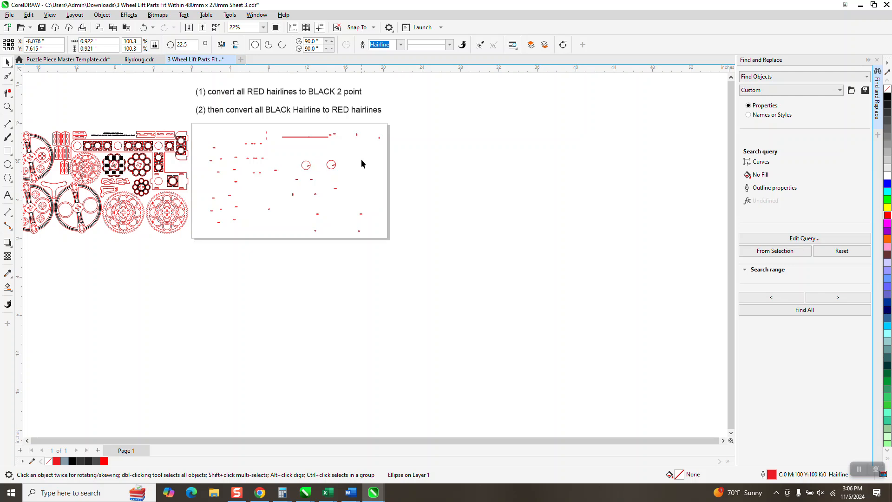
key("Tab")
key("Tab")
left_click(333, 162)
key("Left")
left_click(308, 164)
key("Left")
left_click(144, 26)
left_click(144, 27)
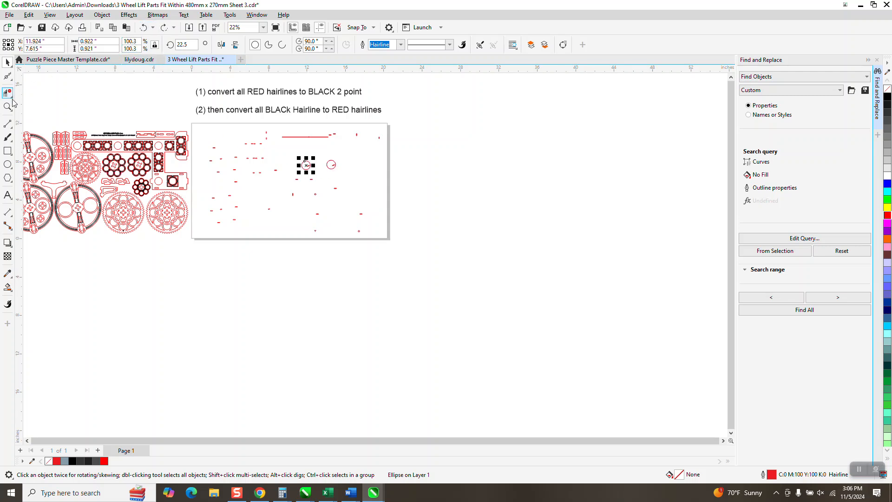
Examine the eight-ring clusters and surrounding parts to find where the two large circles left on the page belong.
left_click(7, 107)
left_click_drag(76, 146, 196, 186)
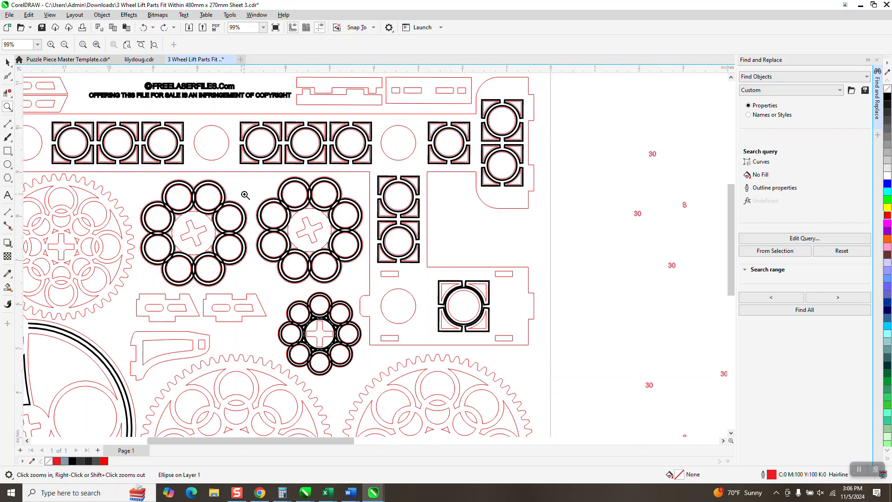
left_click_drag(282, 203, 346, 236)
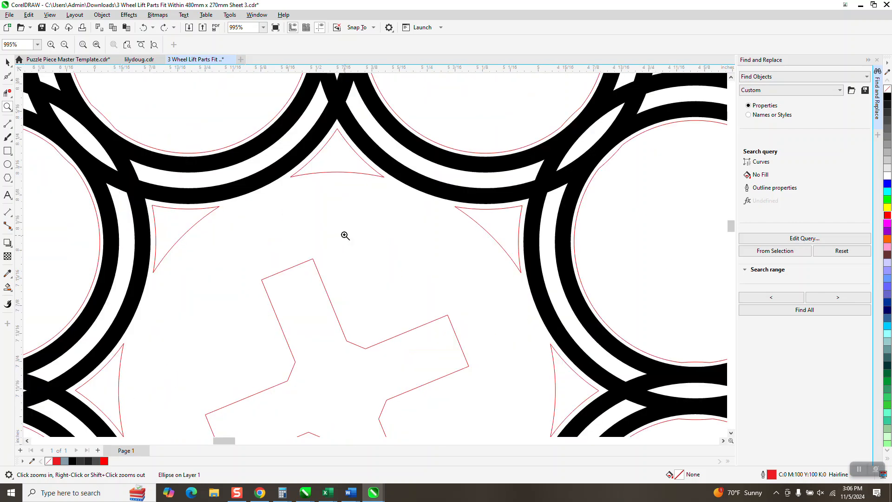
scroll(292, 183, "down", 2)
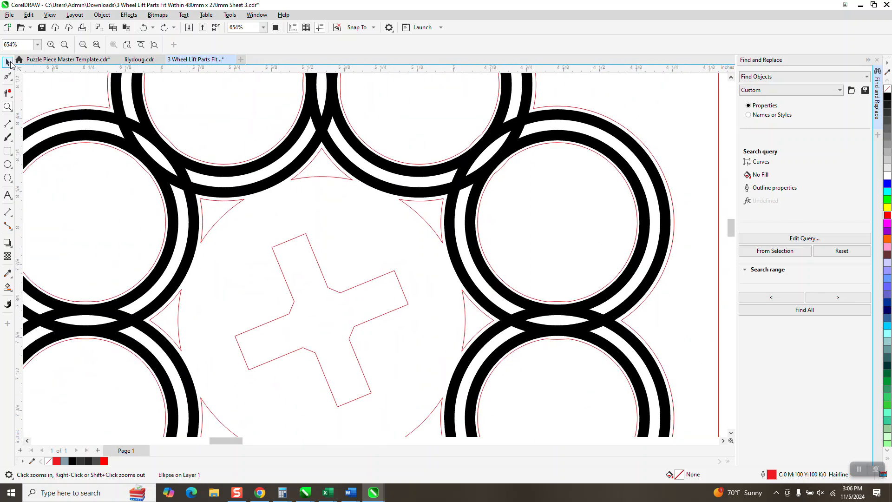
left_click(8, 62)
scroll(478, 222, "down", 5)
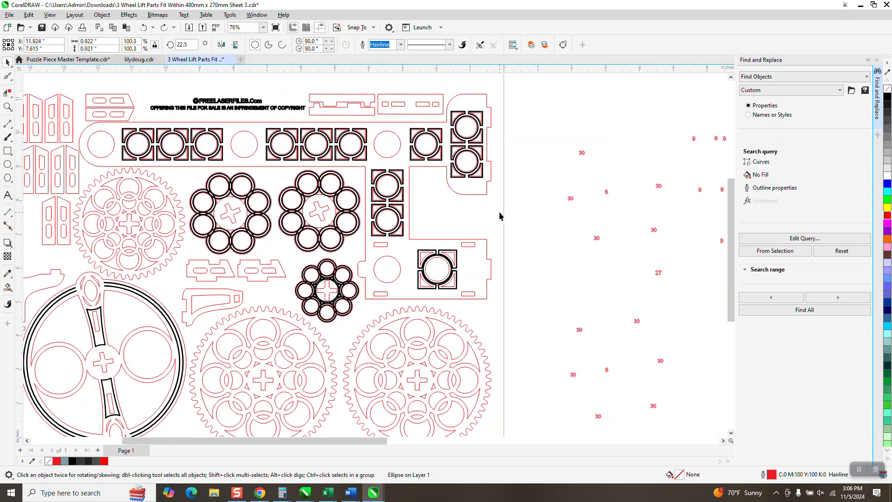
scroll(499, 215, "down", 1)
scroll(669, 175, "down", 1)
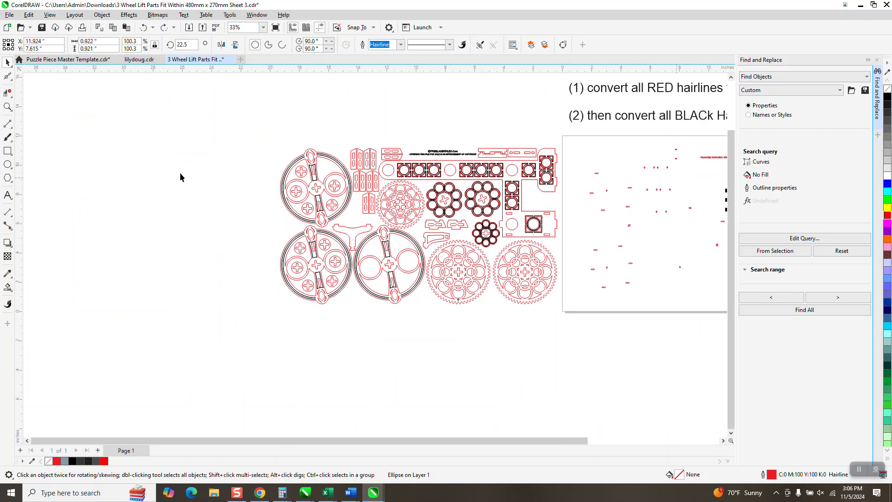
left_click(7, 106)
scroll(306, 304, "down", 1)
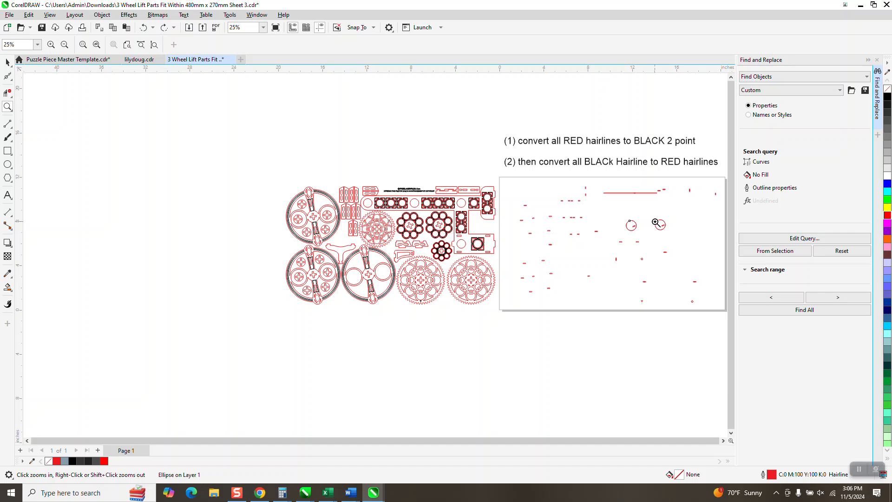
left_click(9, 62)
left_click(619, 344)
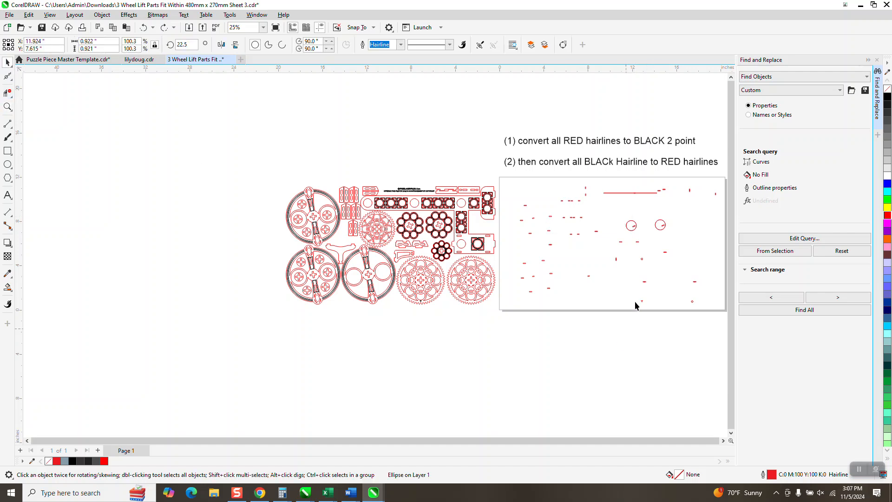
Give the second large circle on the page a blue outline and move it 20 inches left into its ring cluster.
left_click(659, 232)
right_click(888, 185)
key("Left")
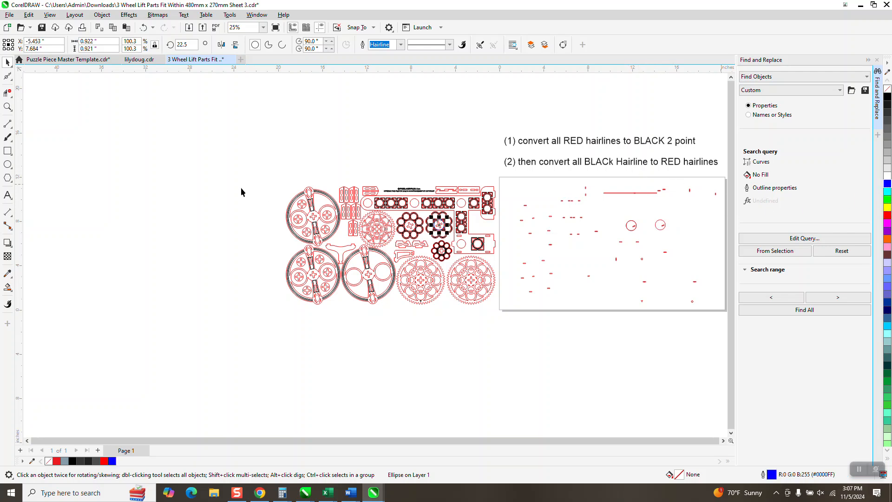
left_click(7, 107)
left_click_drag(426, 217, 467, 242)
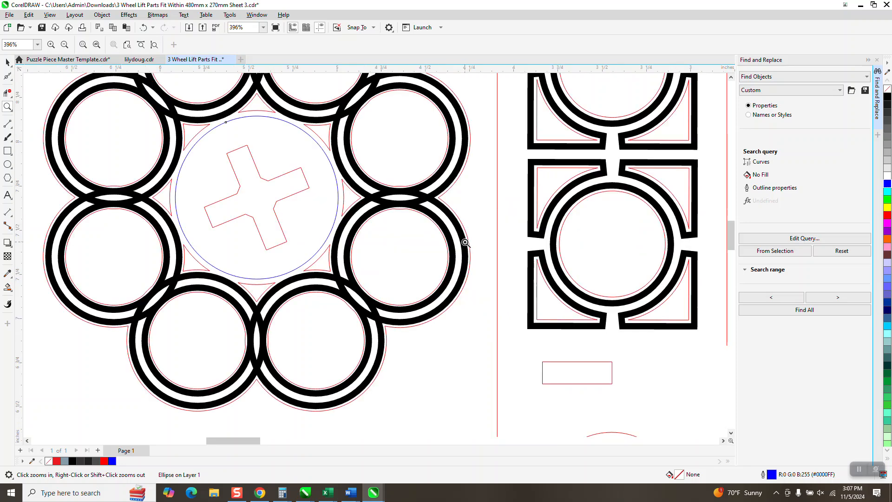
Undo the blue circle's trial deletion and set its outline back to red.
key("Delete")
key("ctrl+z")
left_click(7, 63)
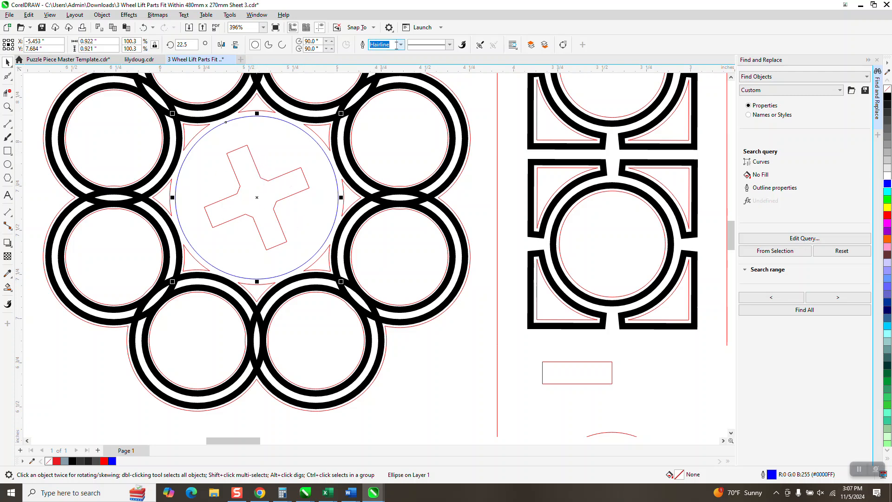
right_click(888, 216)
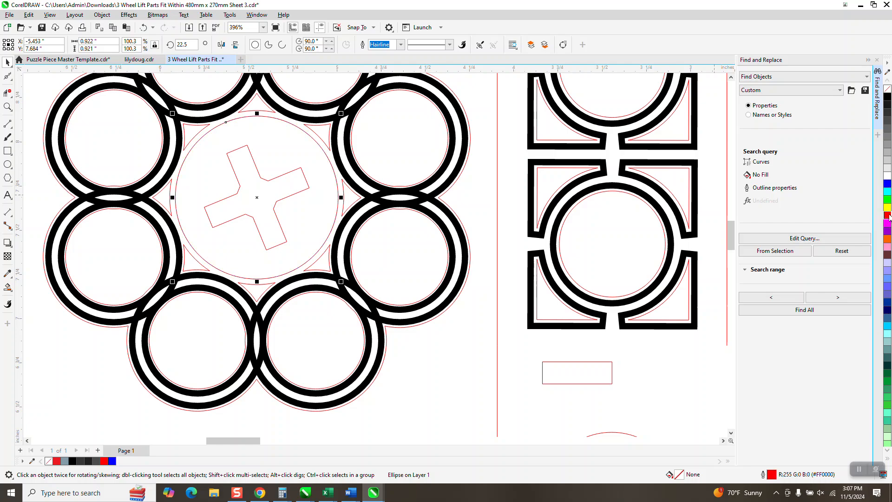
Move the first large red circle on the page 20 inches left into the centre of the other eight-ring cluster.
scroll(308, 330, "down", 2)
scroll(439, 318, "down", 1)
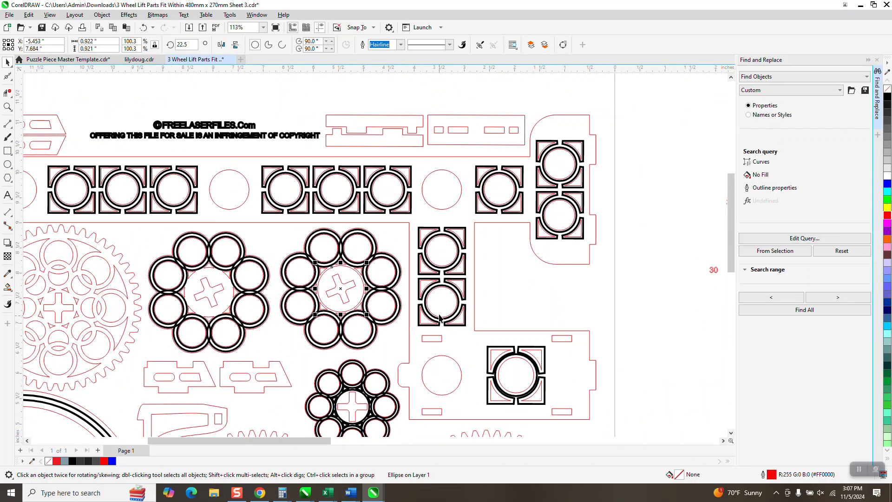
scroll(438, 318, "down", 3)
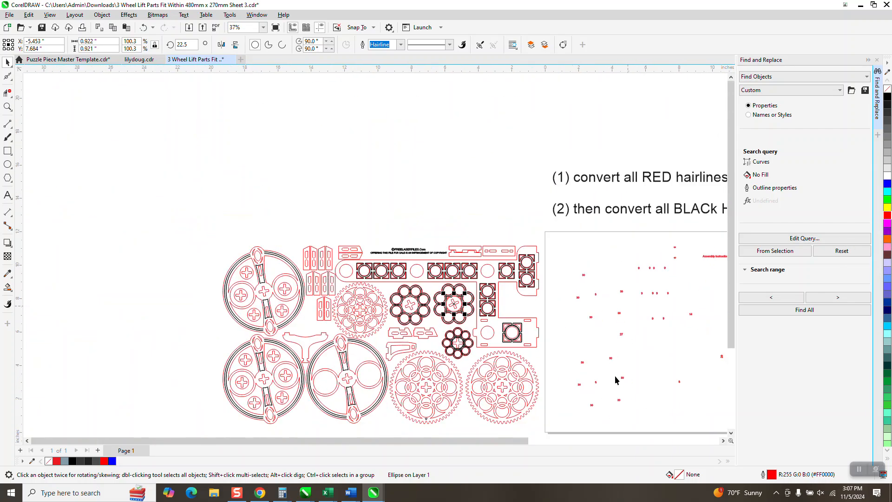
left_click_drag(509, 441, 530, 443)
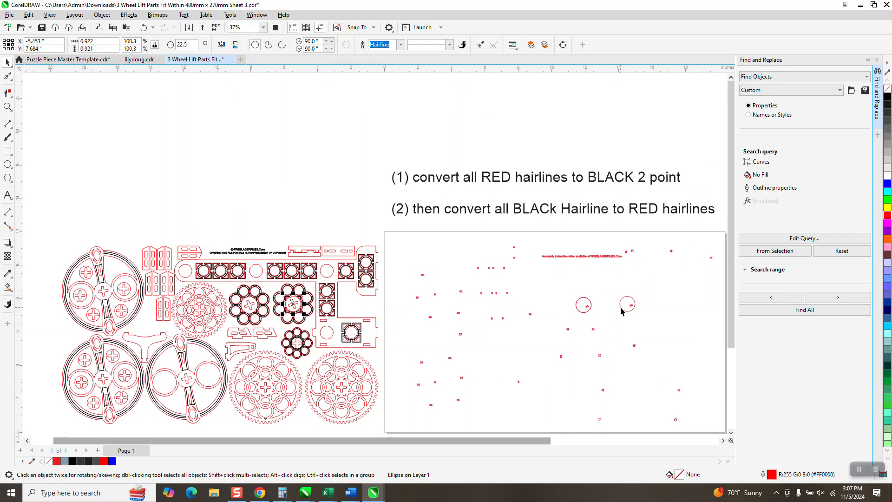
left_click(586, 312)
key("Left")
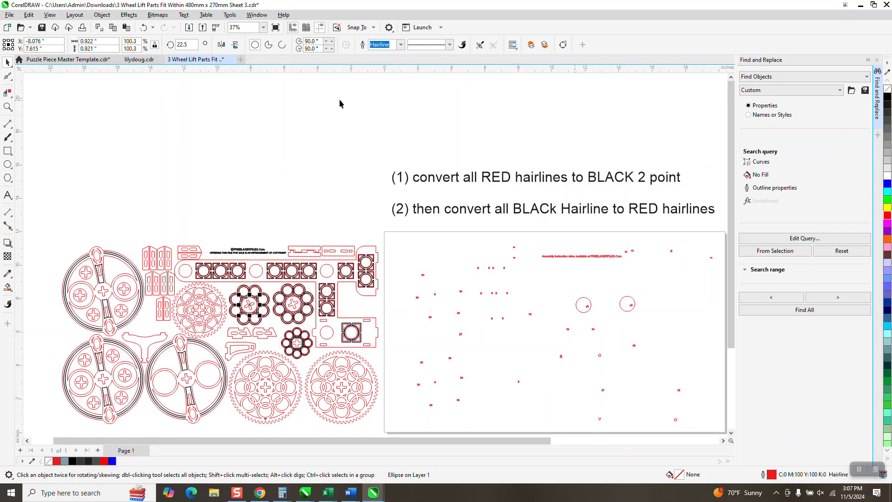
left_click(8, 107)
left_click(293, 330)
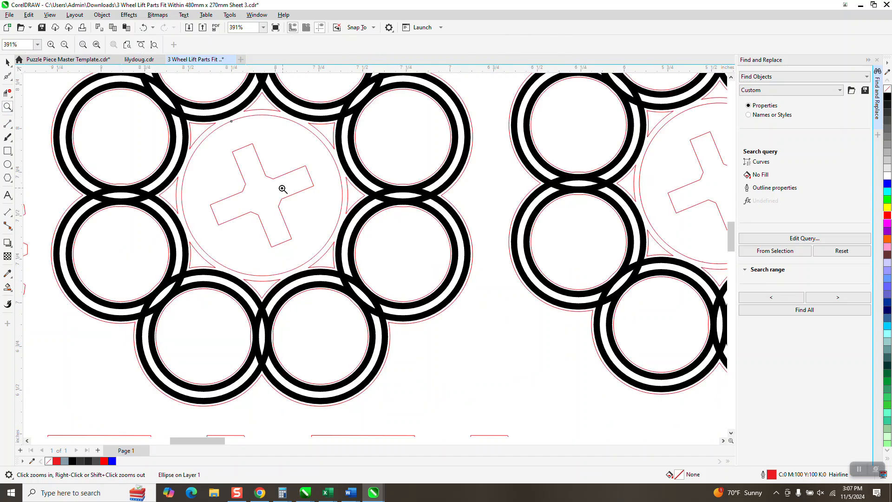
scroll(250, 200, "down", 4)
scroll(238, 268, "down", 5)
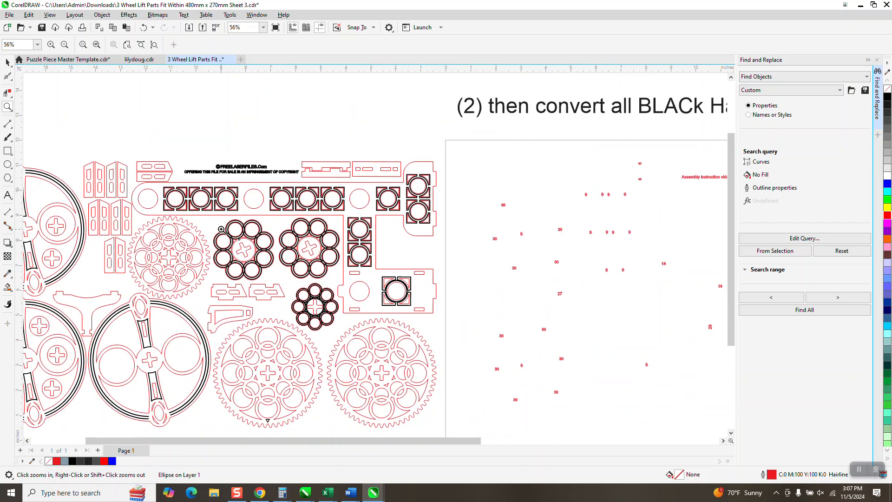
Move all the numbers, text and circles remaining on the page 20 inches left onto the parts.
left_click(8, 62)
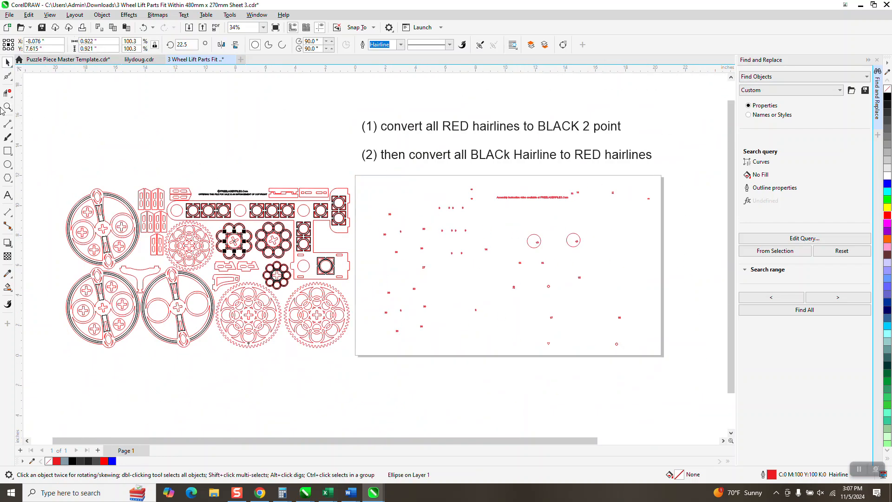
left_click(7, 107)
left_click_drag(374, 201, 426, 235)
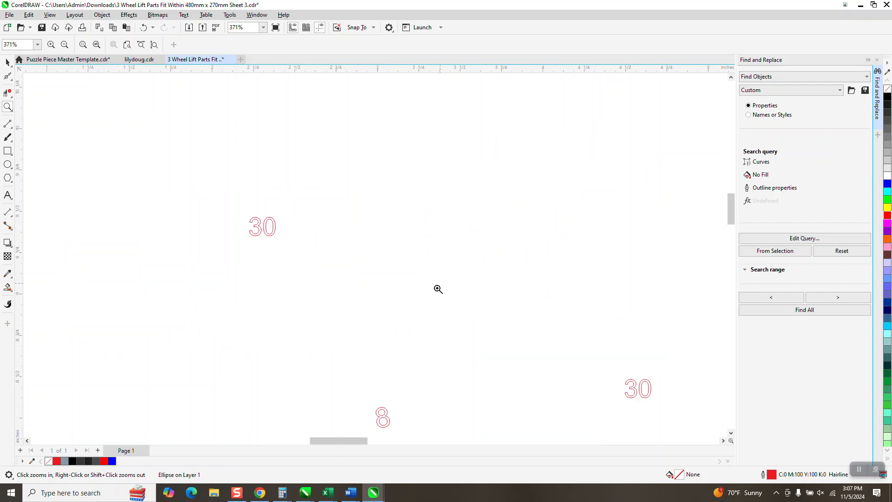
scroll(325, 237, "down", 6)
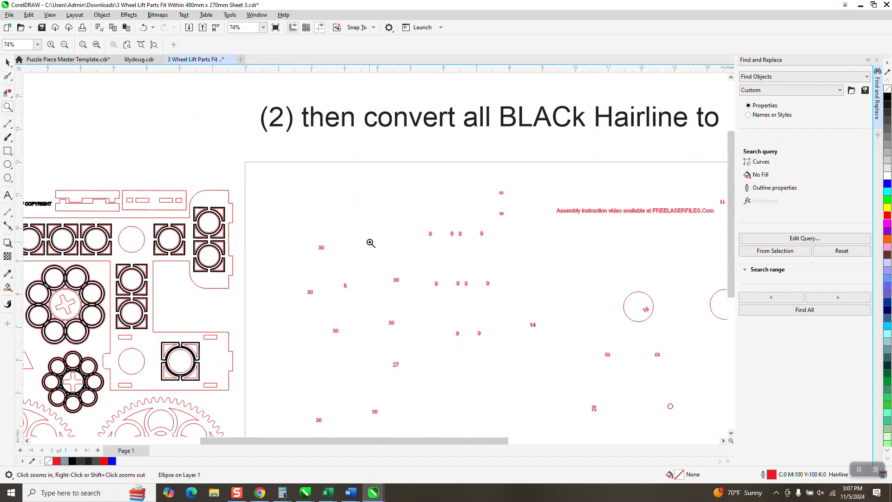
scroll(370, 243, "down", 2)
scroll(369, 245, "down", 1)
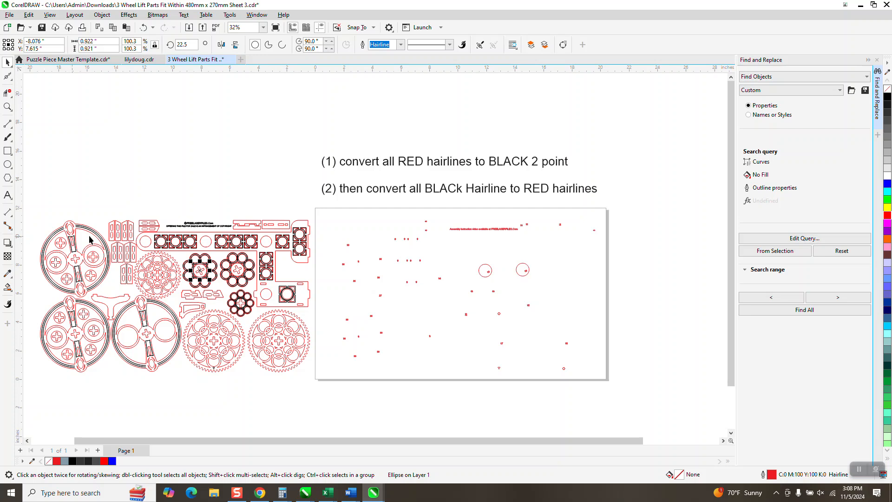
left_click_drag(327, 217, 644, 390)
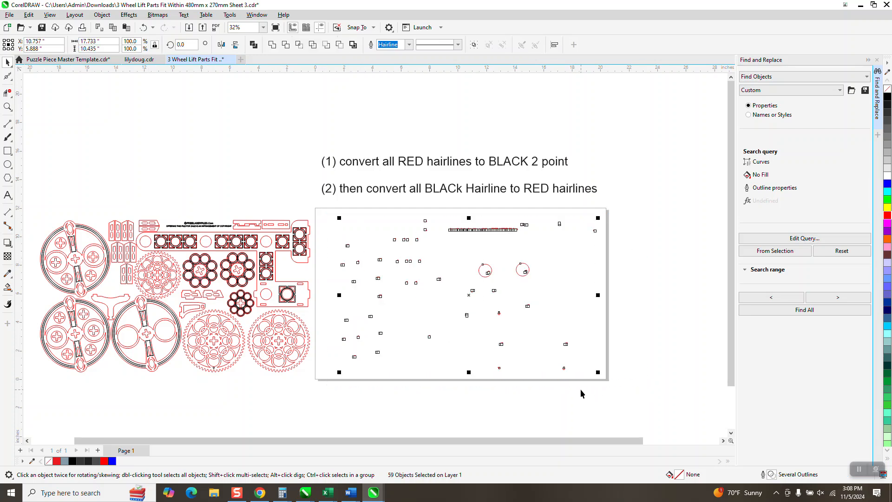
key("Left")
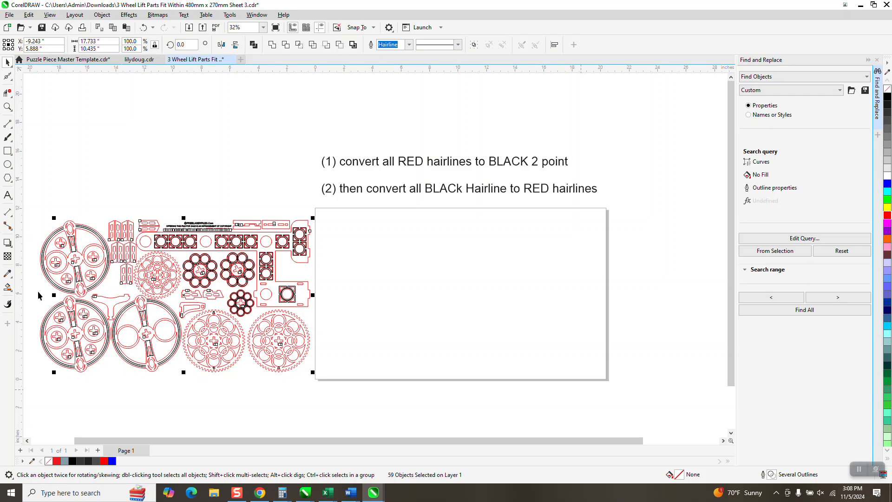
Check how the numbers sit on the parts, and delete the conversion notes above the page.
left_click(7, 107)
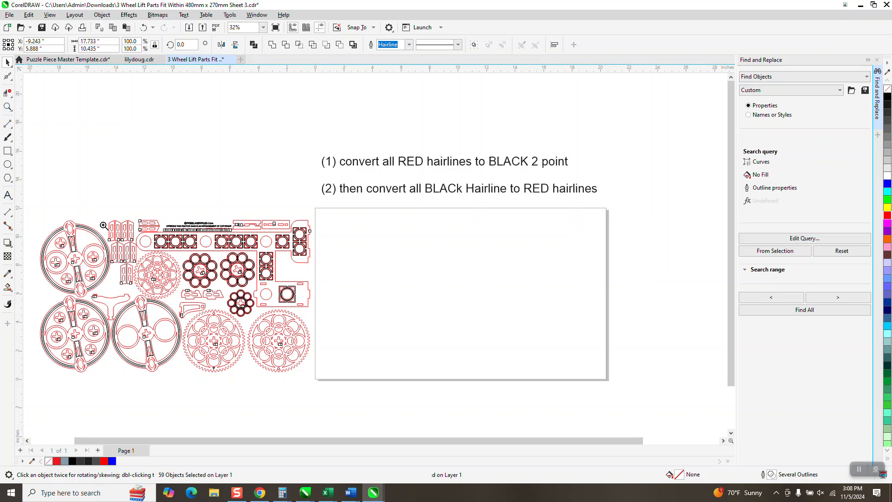
left_click_drag(77, 228, 146, 279)
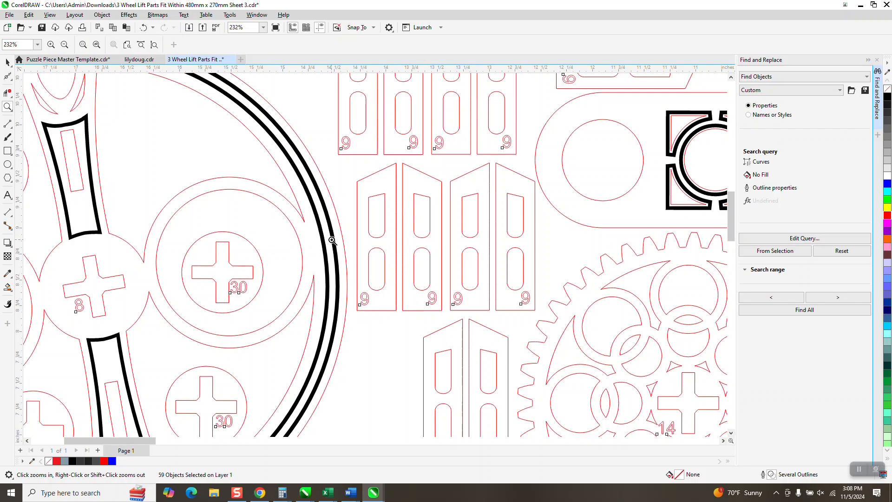
scroll(309, 265, "down", 4)
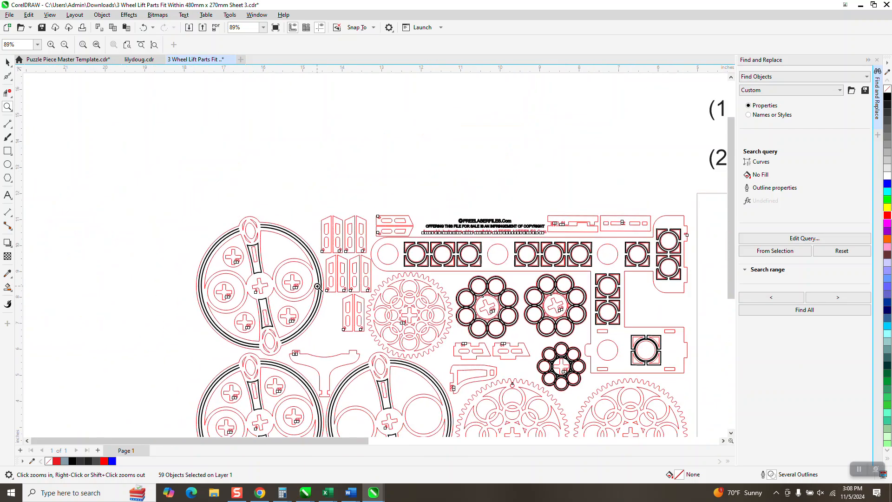
scroll(317, 286, "down", 3)
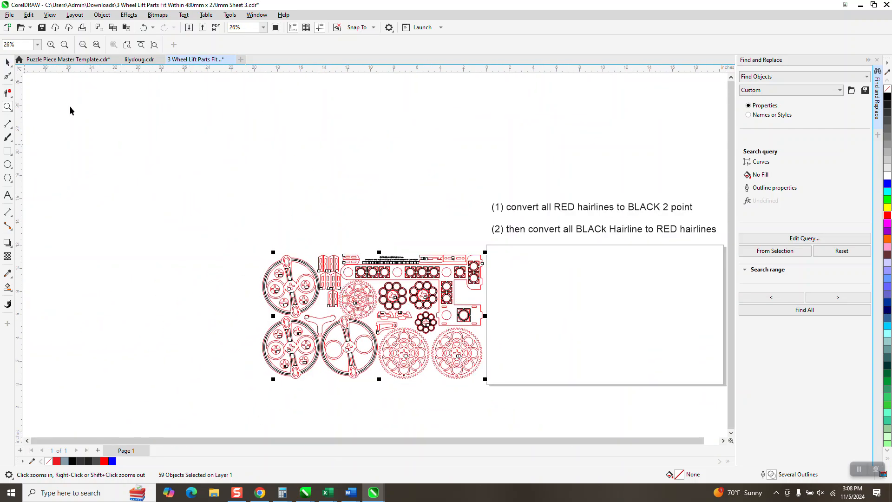
key("space")
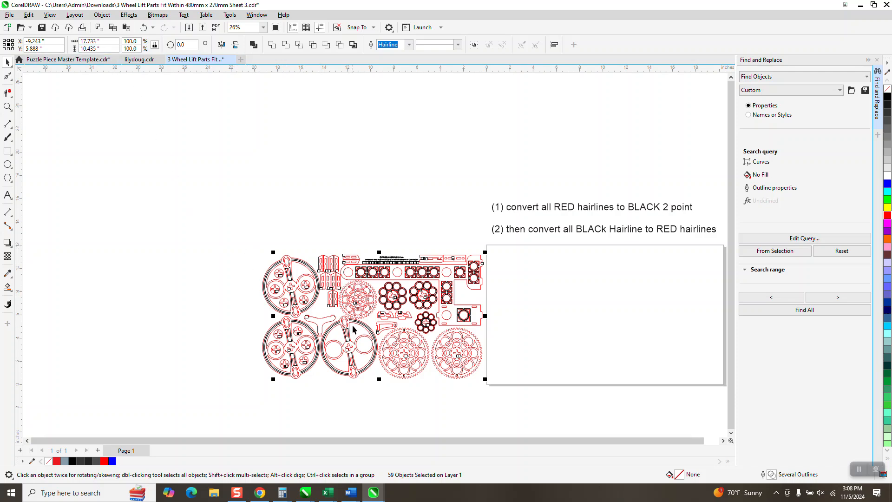
left_click(603, 230)
key("Delete")
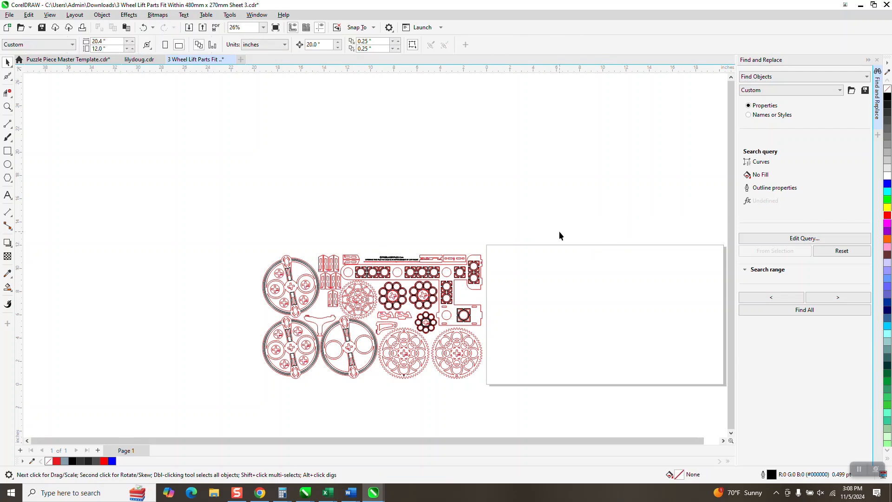
Move the grouped red hairline parts and the separate red gear outline 20 inches left, away from the black outlines.
left_click(331, 320)
key("Left")
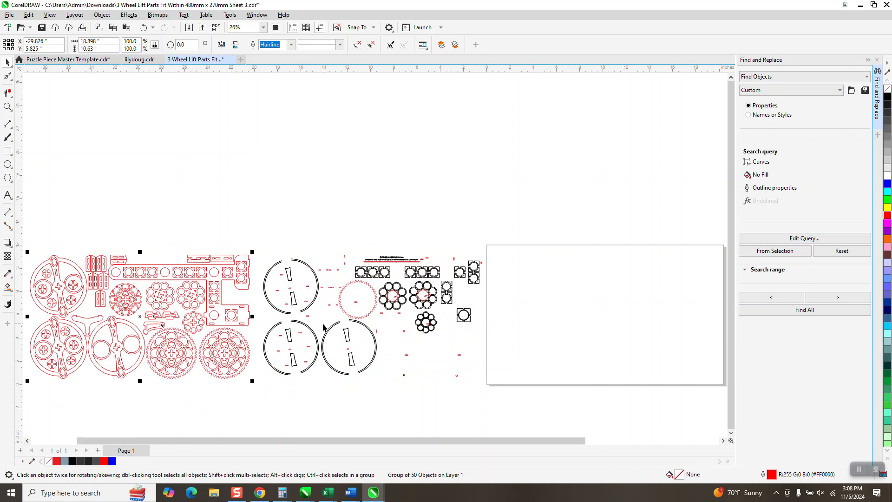
left_click(346, 311)
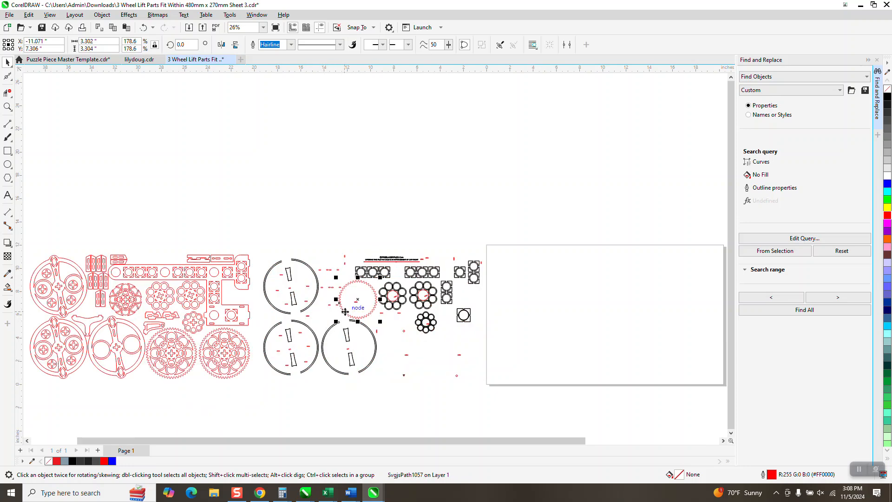
key("Left")
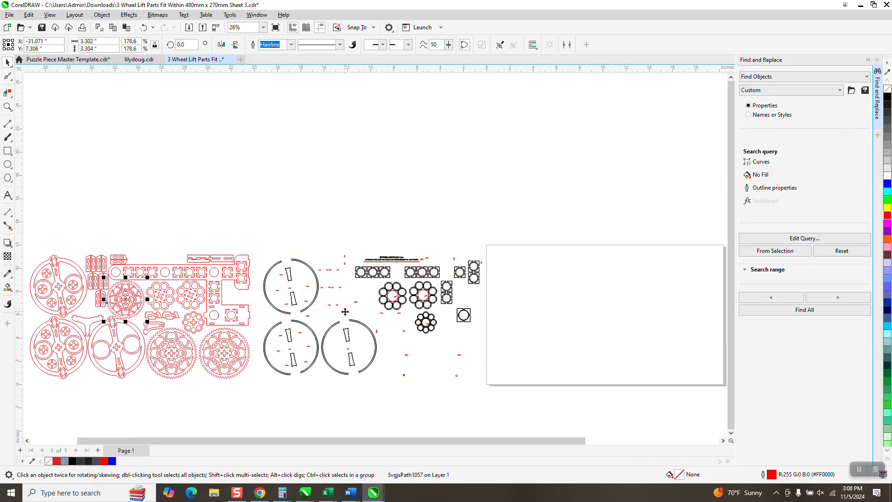
Move the red centre circle of the second eight-ring cluster 20 inches left to join the red parts.
left_click(395, 295)
left_click(420, 295)
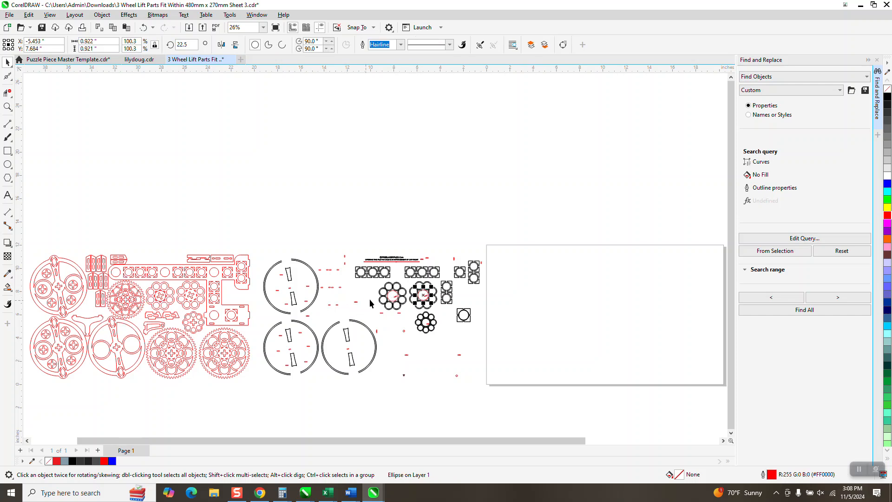
key("Left")
scroll(205, 305, "down", 1)
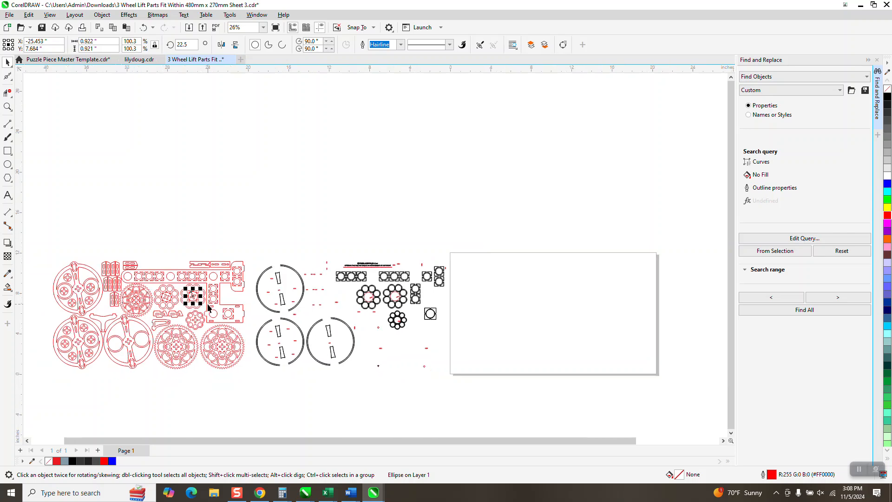
Group all the separated red hairline parts, and move the grouped black outlines 20 inches right onto the page.
mouse_move(37, 240)
left_mouse_down()
mouse_move(44, 276)
mouse_move(252, 373)
left_mouse_up()
key("ctrl+g")
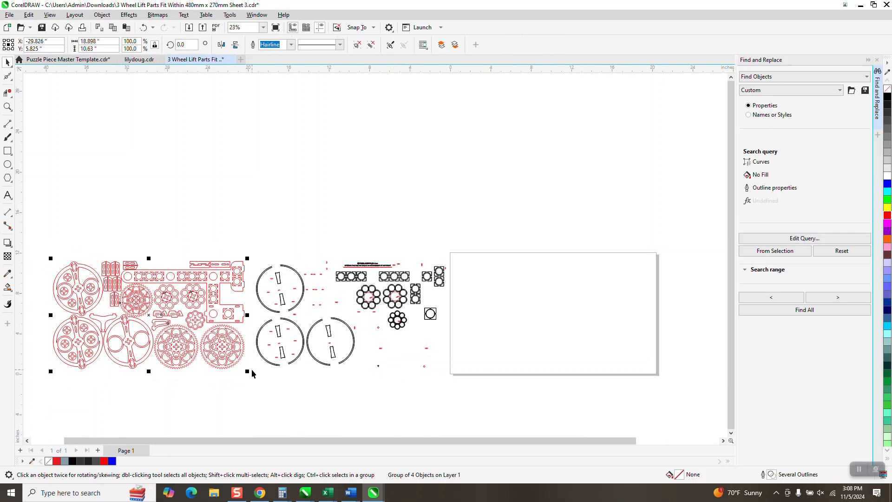
left_click(365, 311)
key("Right")
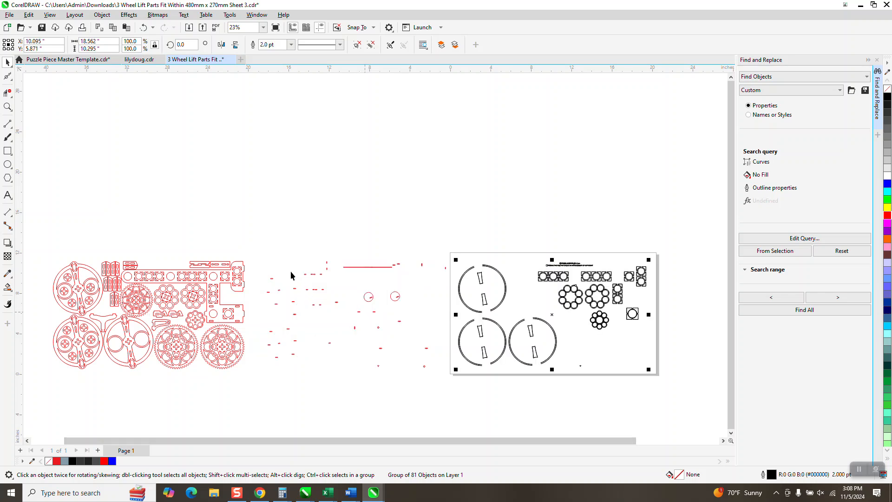
Delete the red line of text "Assembly instruction video available at FREELASERFILES.Com" from among the loose numbers.
left_click(7, 106)
left_click_drag(335, 254, 405, 279)
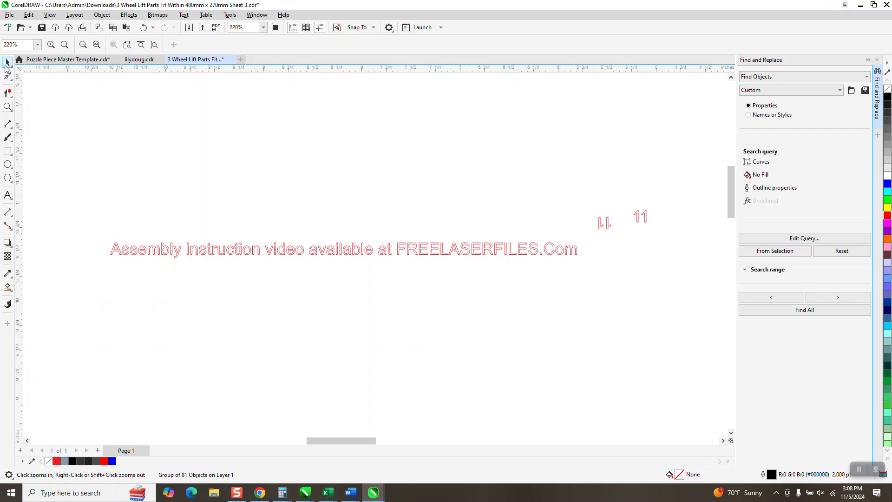
left_click(8, 62)
left_click(420, 256)
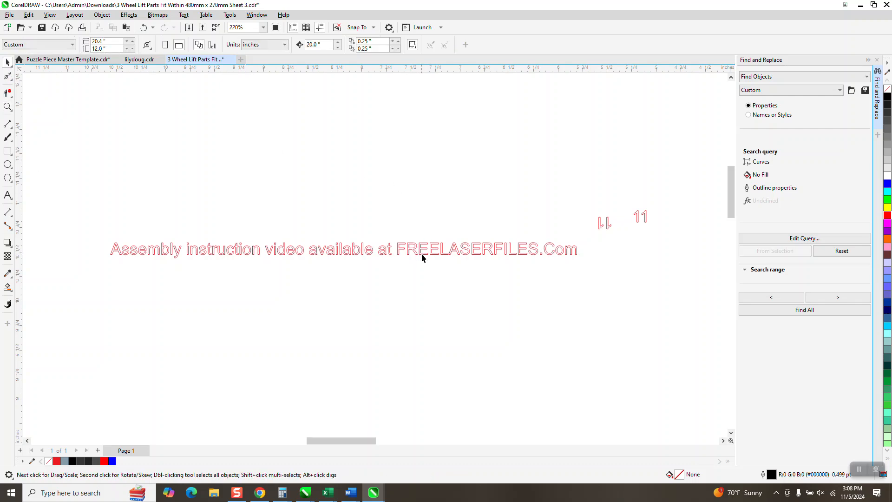
left_click(422, 253)
key("Delete")
Try moving the loose red numbers and circles 20 inches left onto the grouped red parts.
scroll(418, 251, "down", 4)
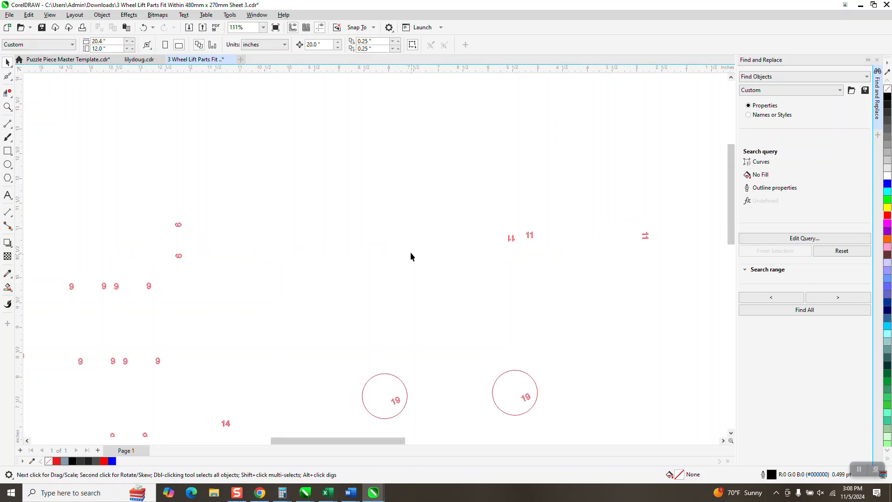
scroll(432, 240, "down", 2)
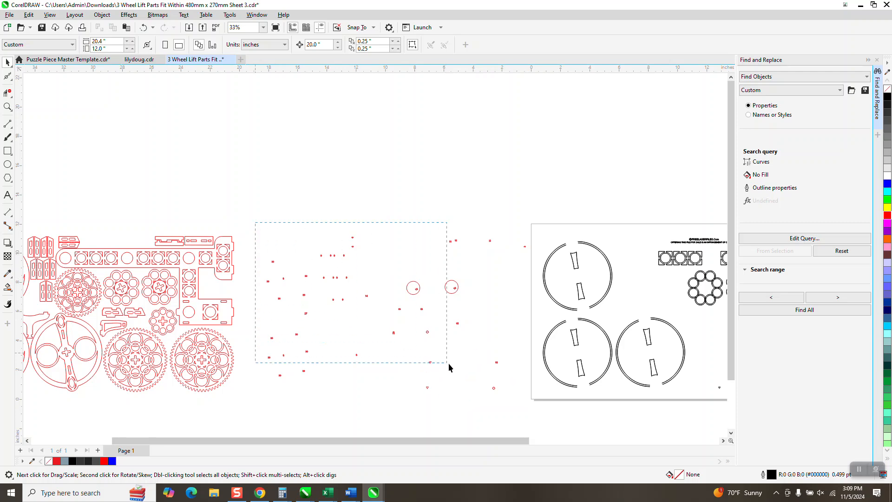
left_click_drag(501, 400, 513, 405)
scroll(514, 395, "down", 1)
key("Left")
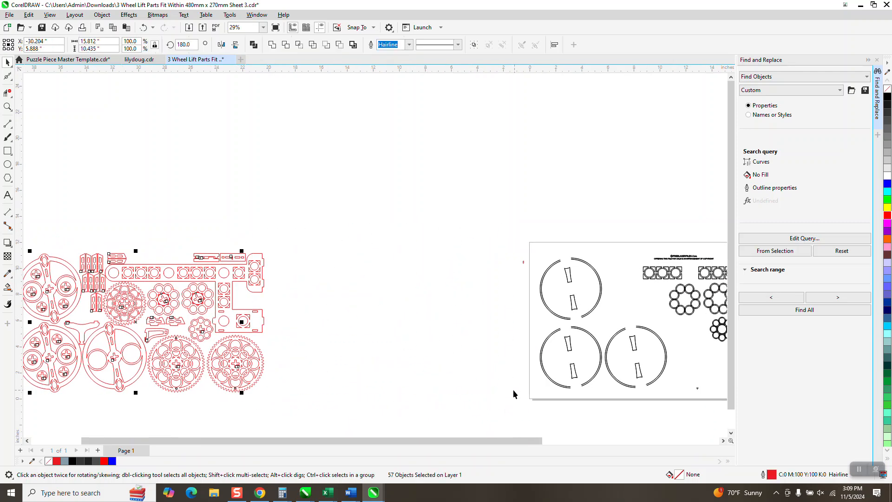
scroll(358, 343, "down", 1)
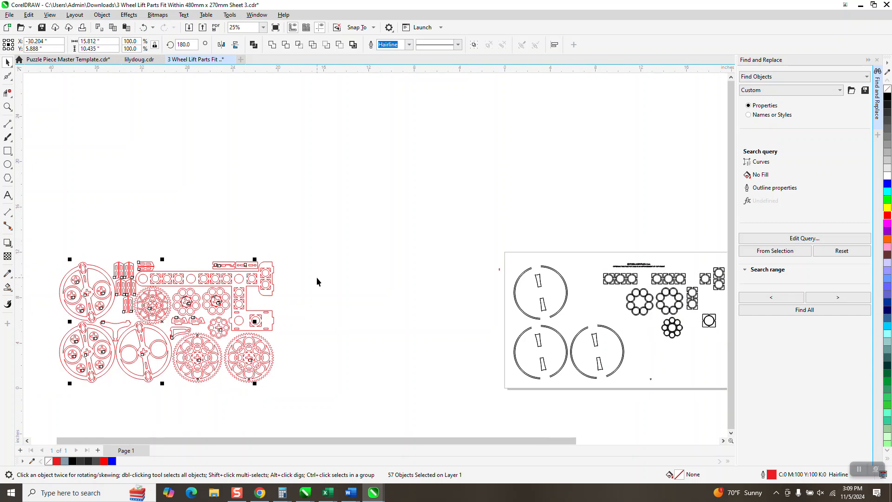
key("Right")
scroll(404, 279, "down", 2)
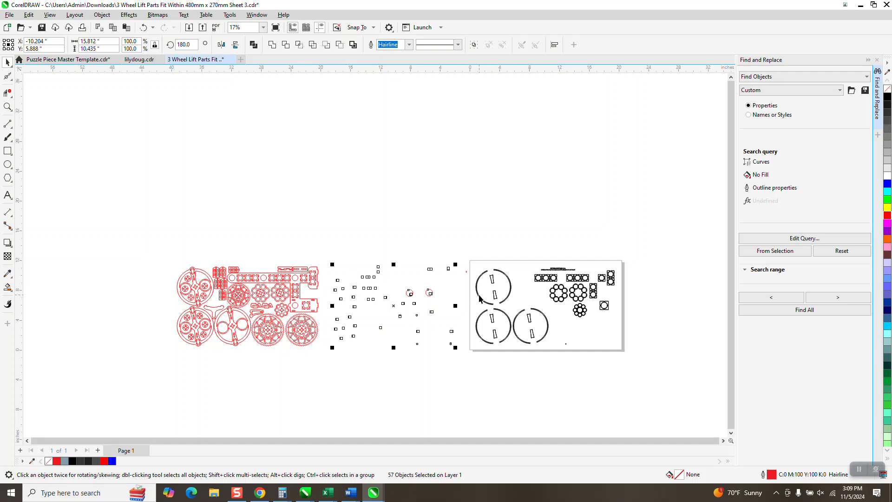
Set the outline width of the grouped black outlines on the page to Hairline.
left_click(7, 106)
left_click_drag(468, 257, 677, 362)
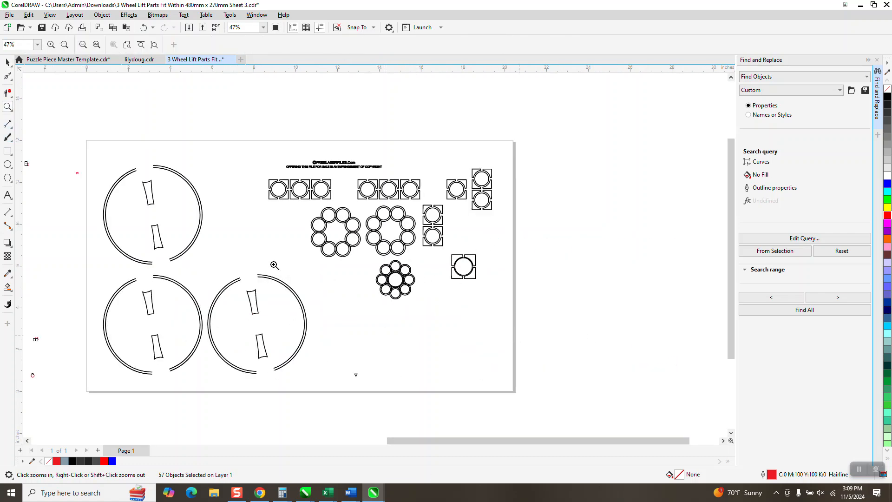
left_click(8, 62)
scroll(271, 157, "down", 3)
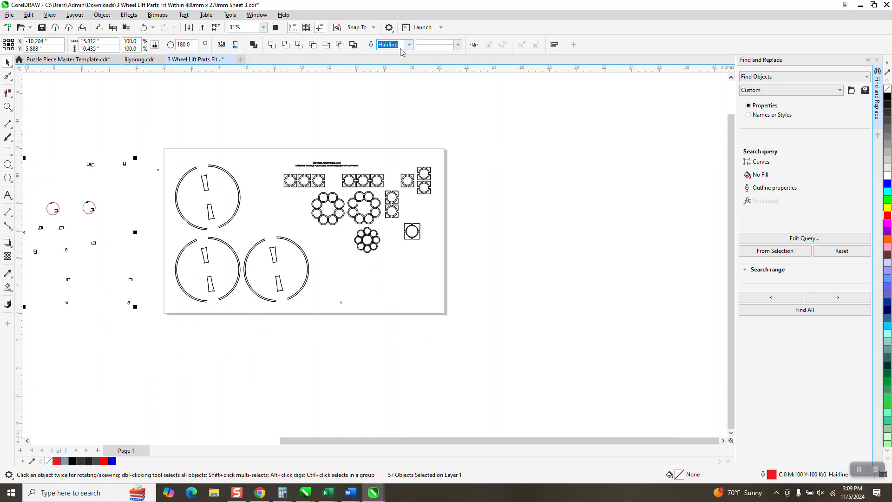
left_click_drag(168, 141, 489, 306)
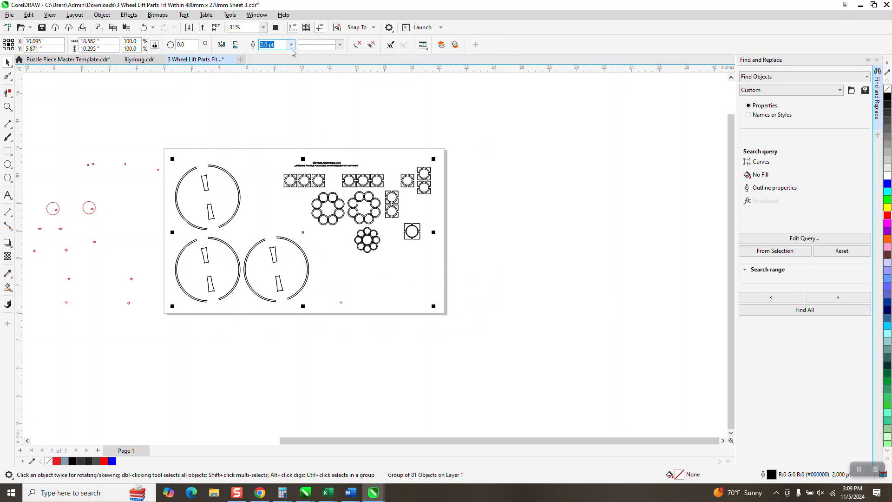
left_click(291, 45)
left_click(281, 63)
Move all the loose red numbers and circles 20 inches right onto the black outlines on the page.
scroll(274, 162, "down", 3)
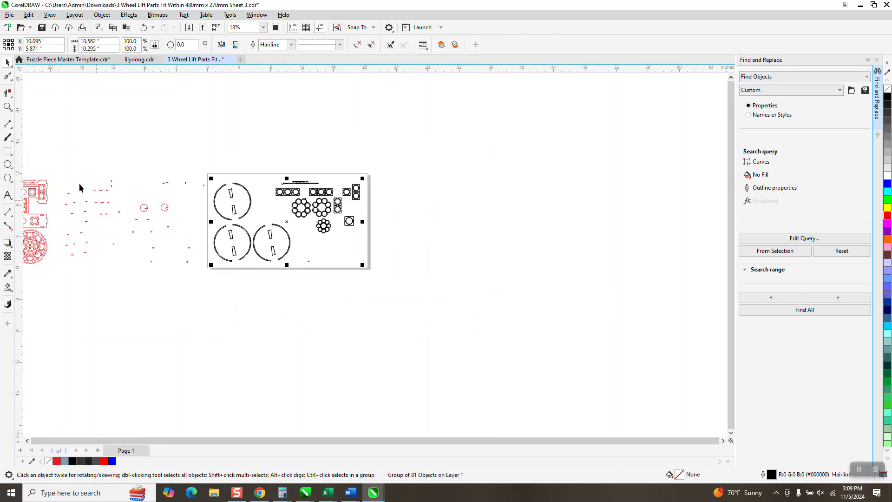
left_click_drag(61, 177, 209, 282)
key("Right")
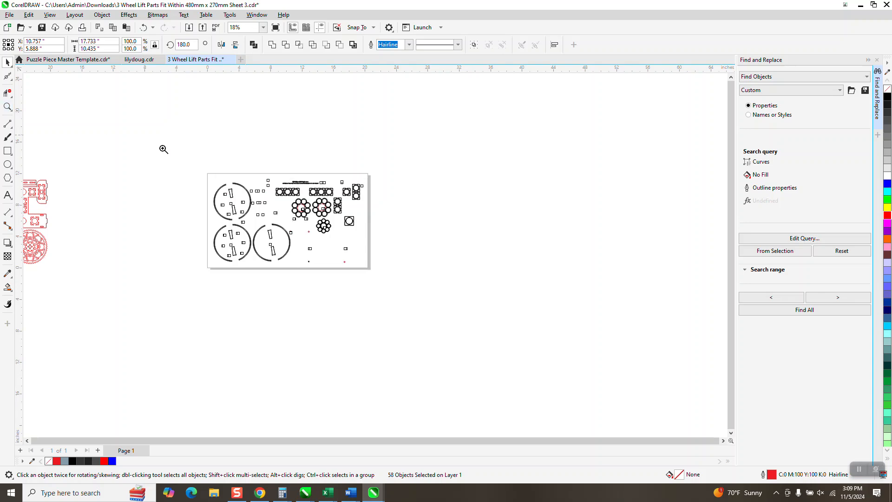
key("z")
left_click_drag(205, 169, 413, 286)
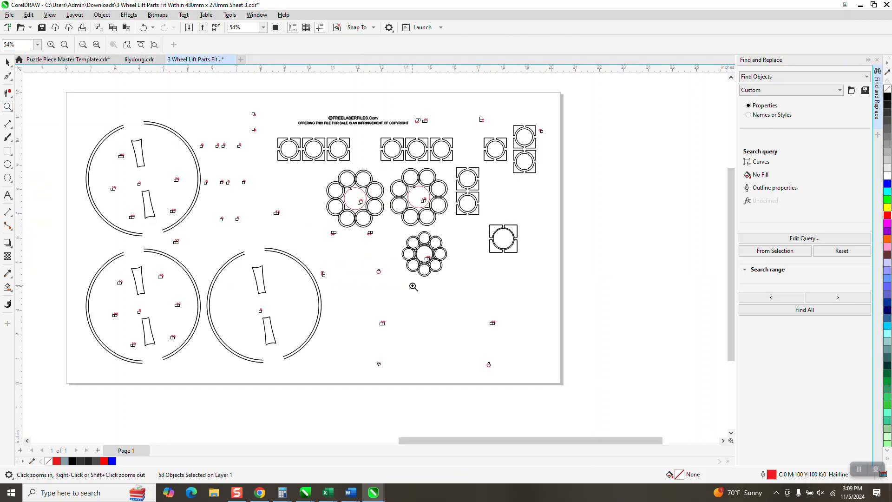
right_click(413, 287)
Group the red numbers and circles with the black hairline outlines on the page.
scroll(427, 281, "down", 1)
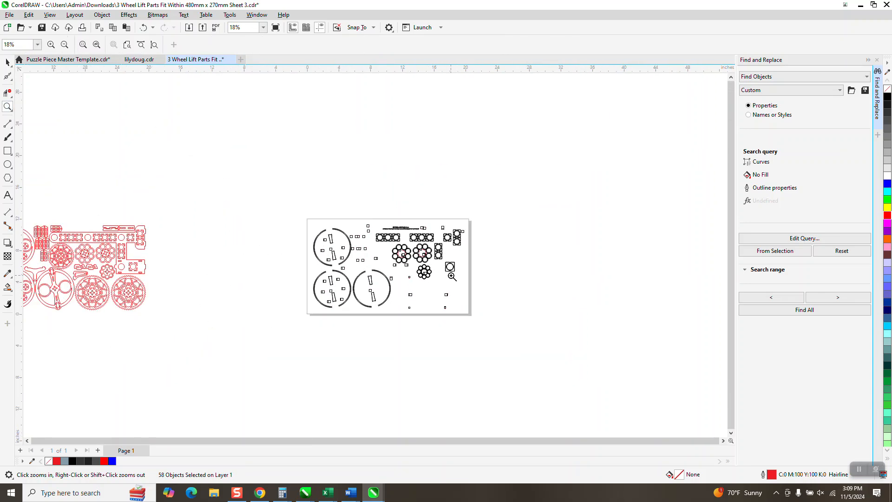
left_click(7, 61)
left_click_drag(305, 212, 551, 351)
key("ctrl+g")
Move the grouped red parts 40 inches right onto the page, over the black outlines and numbers.
left_click(141, 243)
scroll(186, 230, "down", 1)
left_click_drag(194, 207, 41, 294)
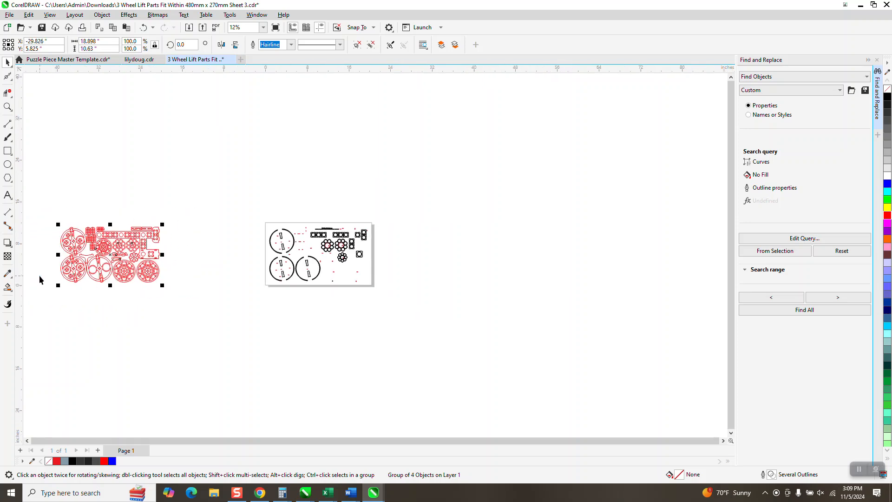
key("shift+Right")
key("shift+Right")
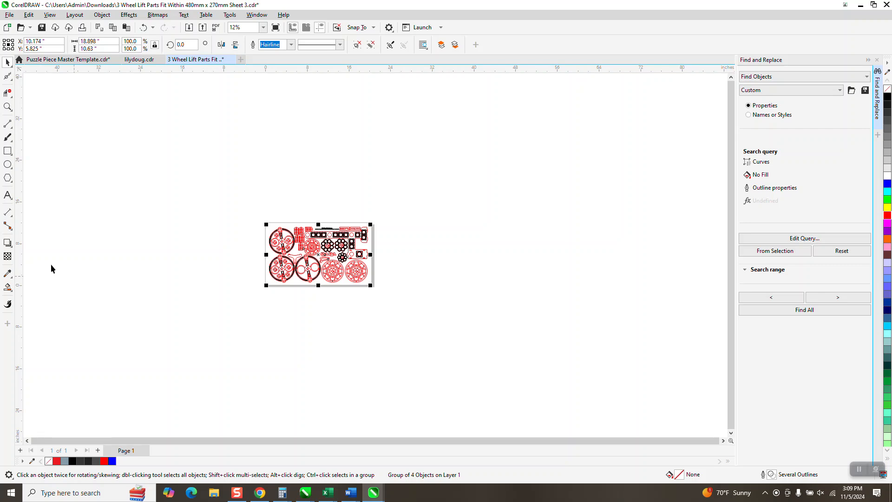
left_click(7, 107)
left_click_drag(228, 206, 448, 323)
left_click(8, 62)
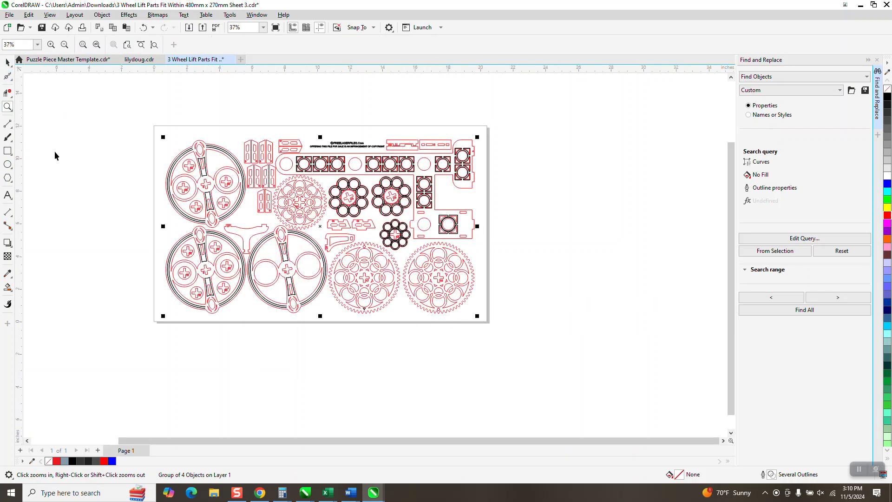
Move the grouped red parts 20 inches up, off the page and clear of the black outlines.
left_click(205, 375)
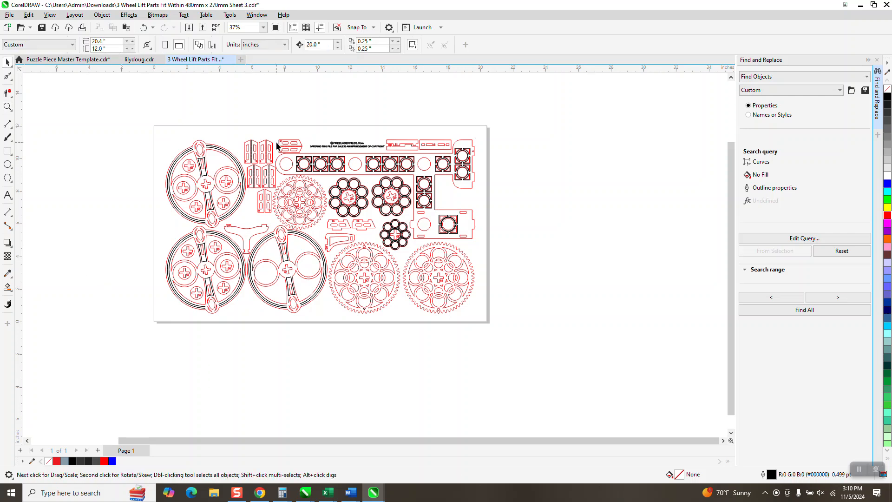
left_click(232, 154)
key("Up")
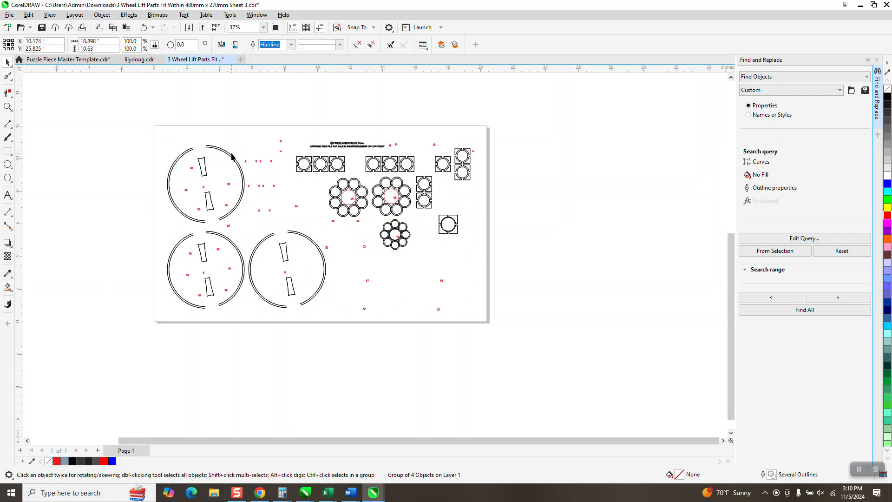
Examine the black outlines of the first wheel ring and its slot up close for doubled lines.
scroll(332, 250, "down", 1)
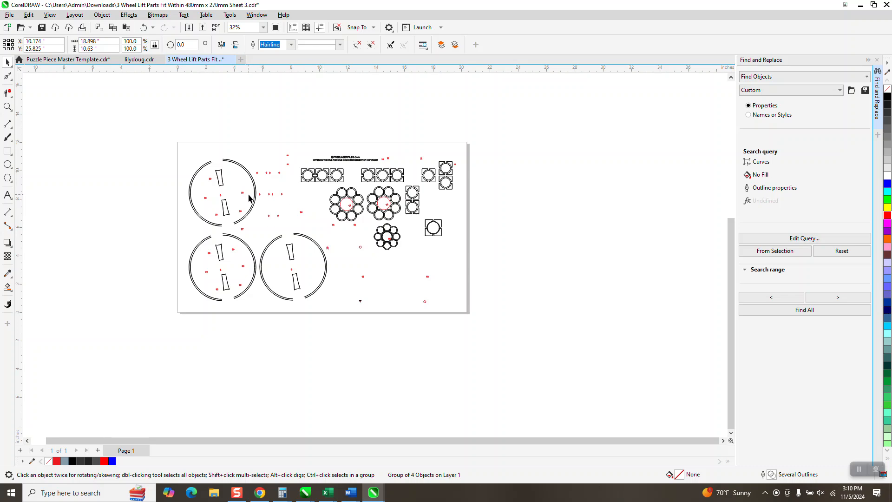
left_click(255, 195)
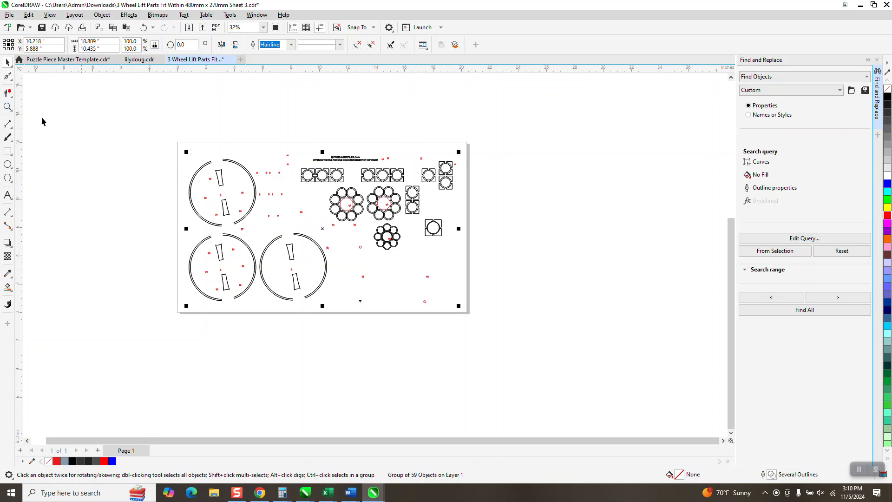
left_click(12, 111)
left_click_drag(192, 156, 273, 194)
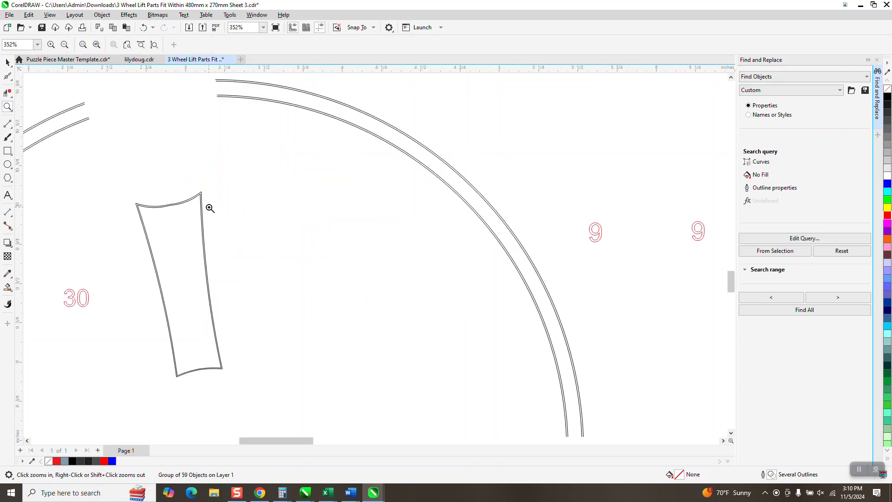
left_click_drag(191, 186, 215, 211)
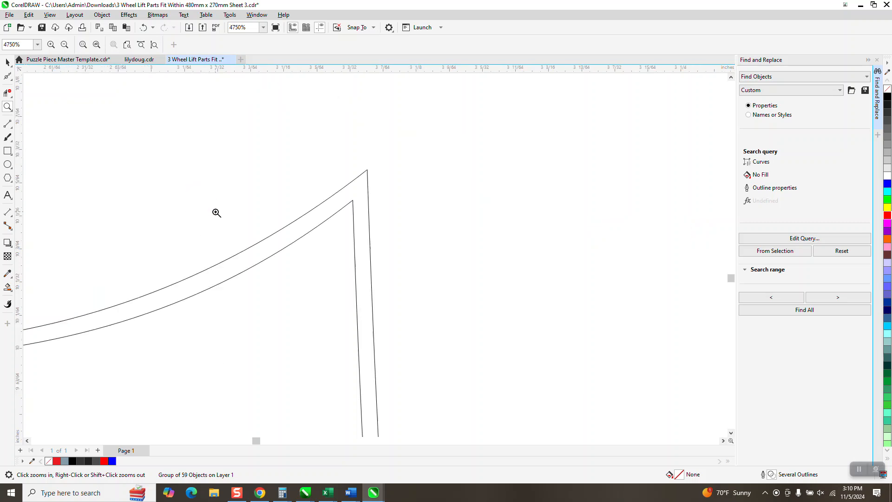
scroll(217, 211, "down", 6)
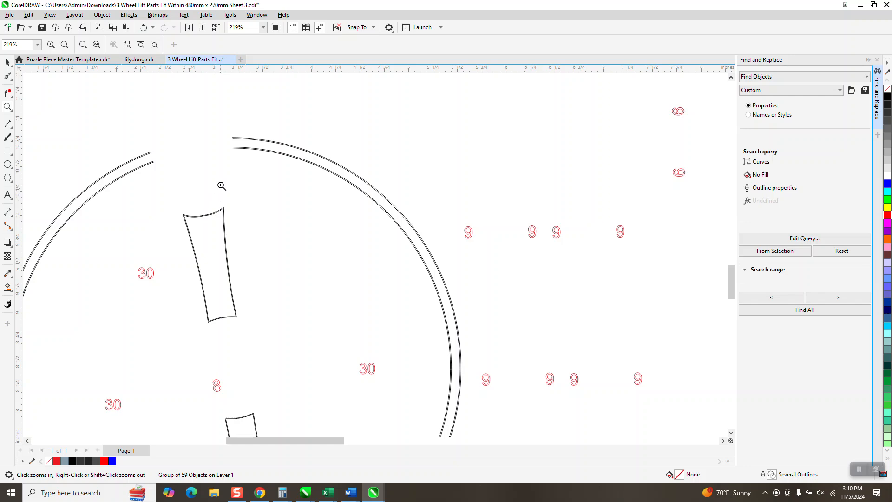
scroll(227, 175, "down", 1)
scroll(228, 175, "down", 3)
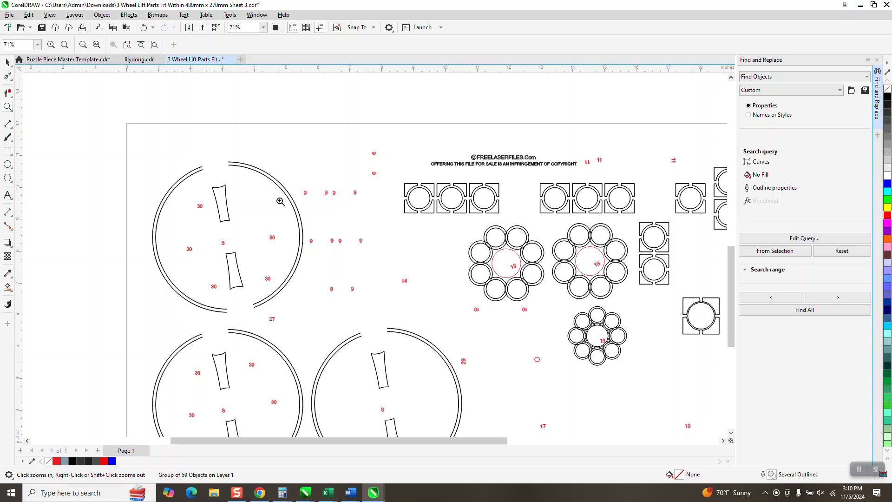
scroll(269, 175, "down", 1)
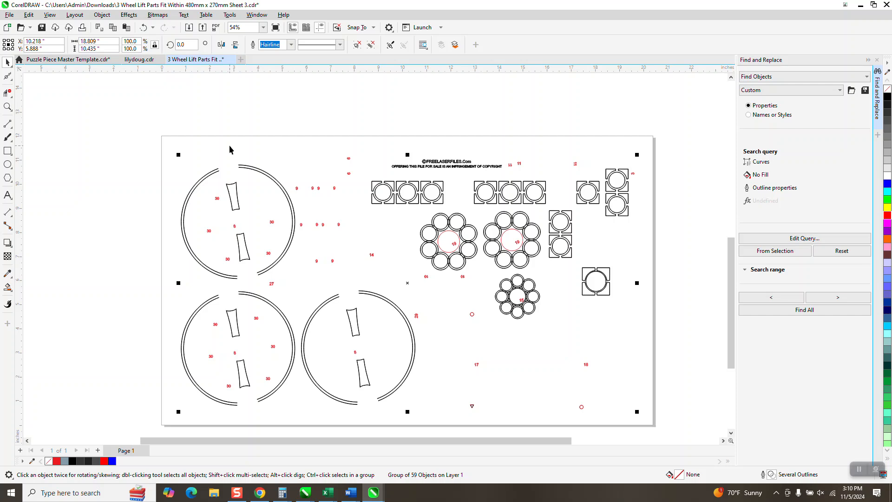
Move the group of black outlines and red numbers 20 inches left, off the page.
scroll(326, 209, "down", 3)
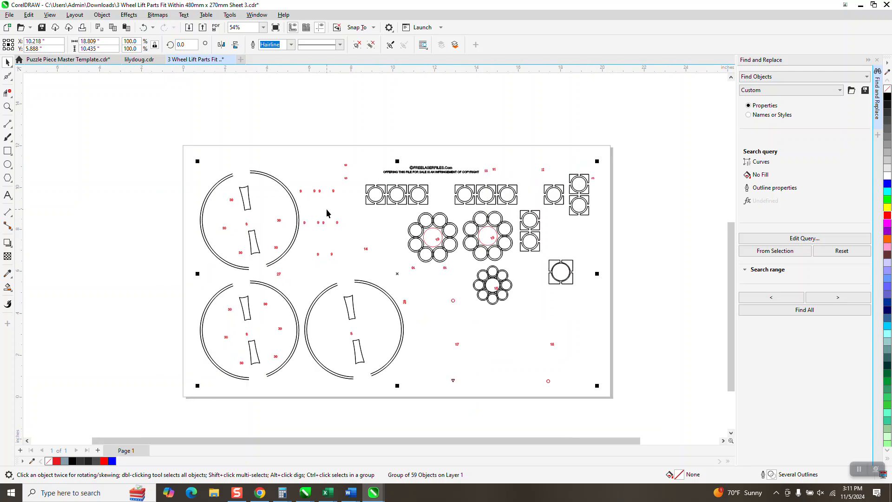
scroll(380, 224, "down", 2)
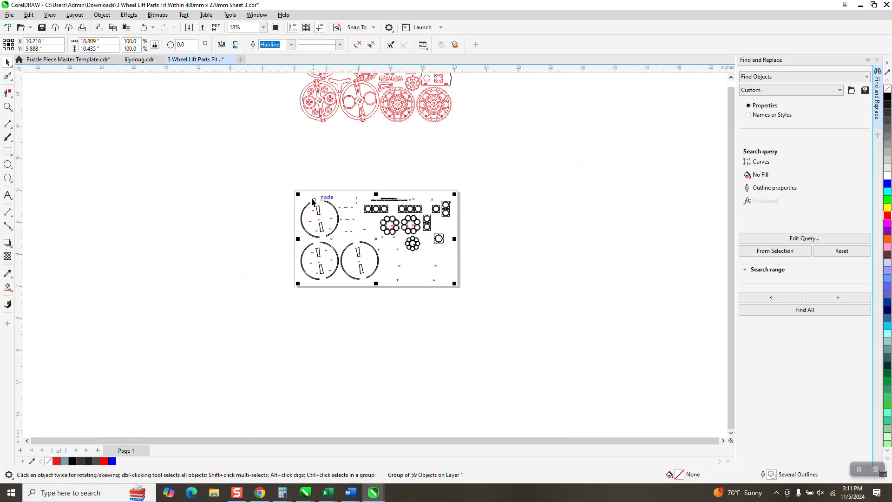
key("shift+Left")
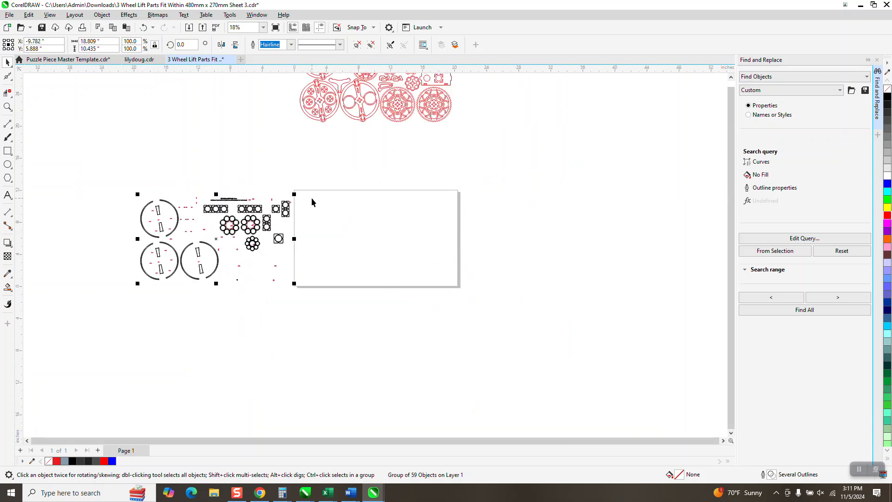
Move the grouped red parts 20 inches down, back onto the empty page.
left_click(408, 116)
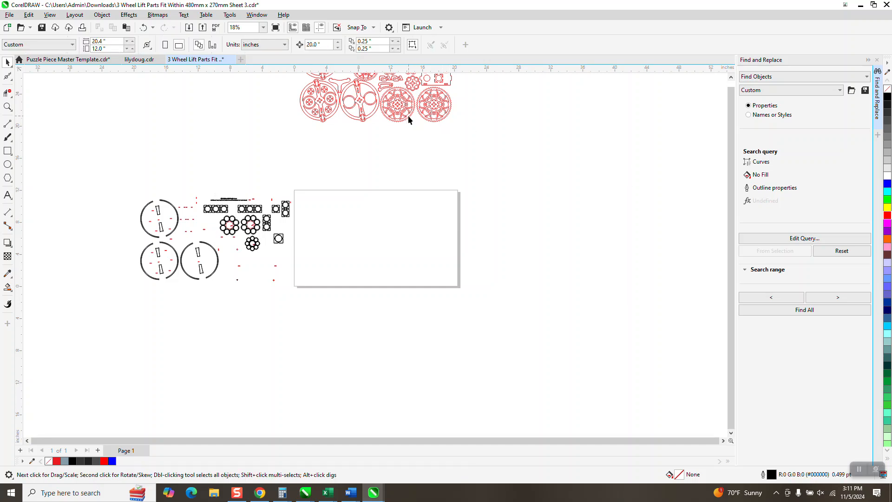
left_click(403, 115)
key("shift+Down")
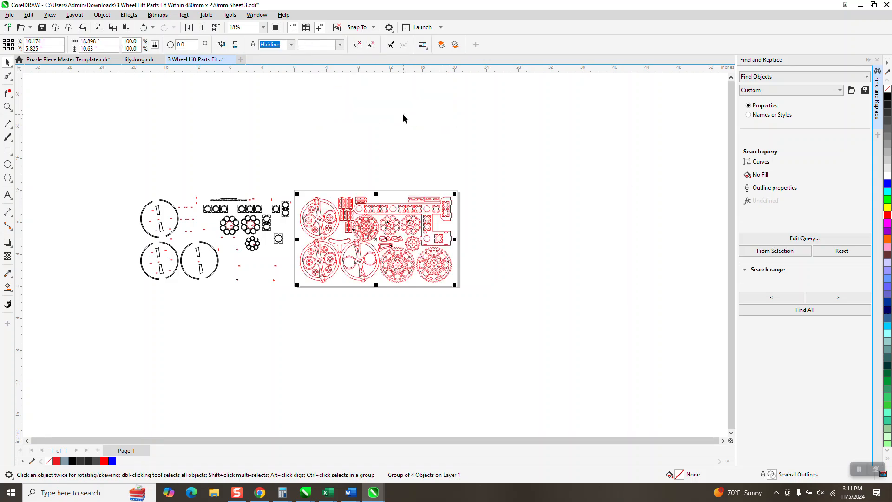
left_click(8, 106)
left_click_drag(285, 189, 557, 330)
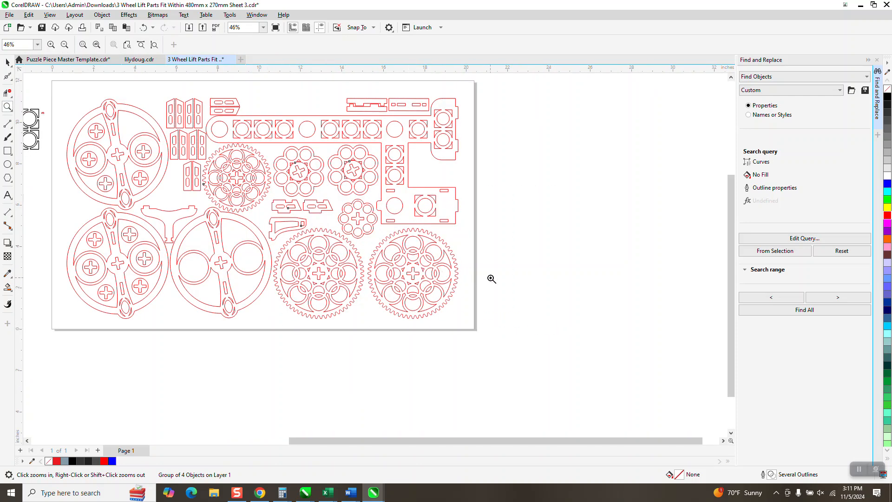
scroll(491, 279, "down", 1)
scroll(510, 278, "down", 1)
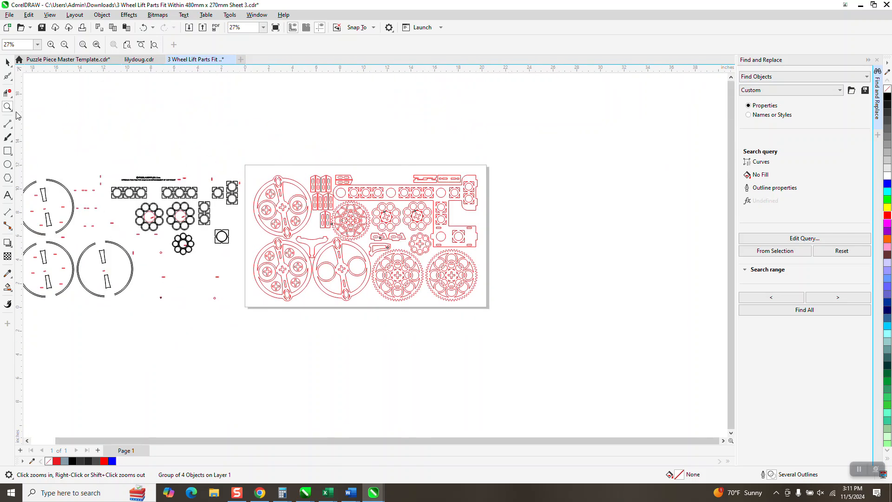
Draw three blue-filled rectangles across the page border: about 2.66 by 0.24 and 2.79 by 0.82 inches on the upper edge, 0.67 by 3.18 on the left.
left_click(8, 151)
left_click_drag(241, 166, 278, 168)
left_click(886, 183)
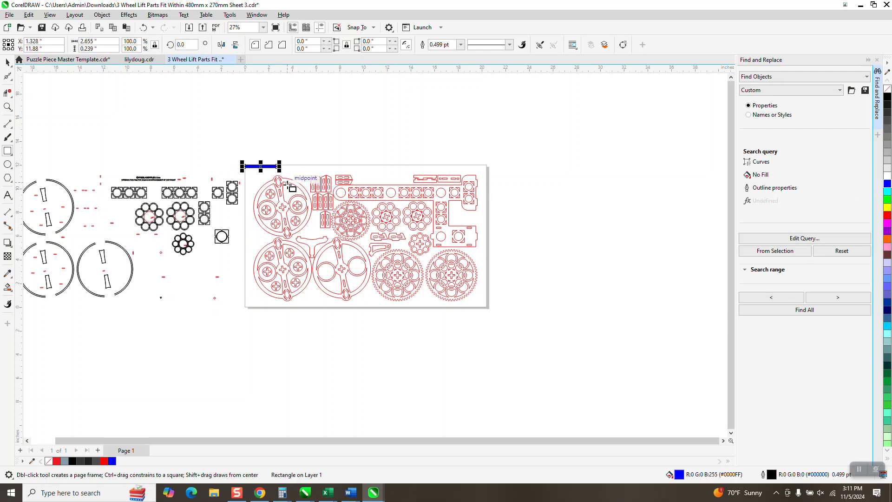
left_click_drag(241, 255, 249, 293)
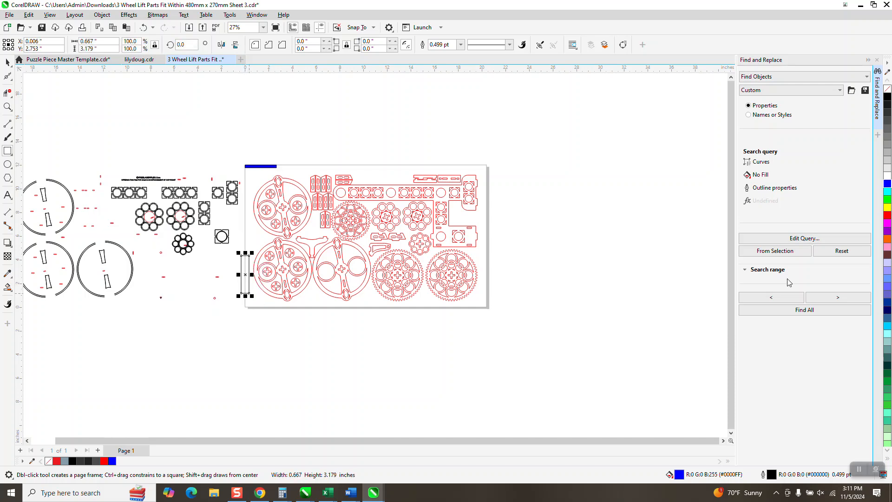
left_click(887, 186)
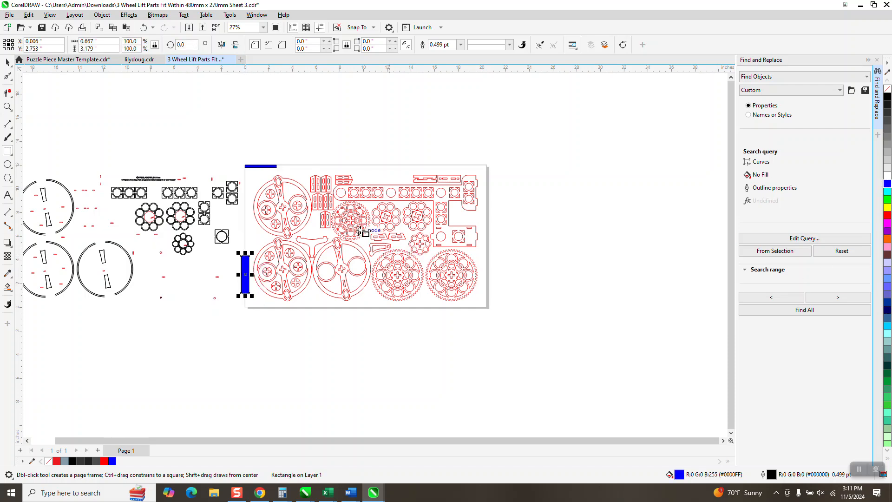
left_click_drag(391, 165, 420, 171)
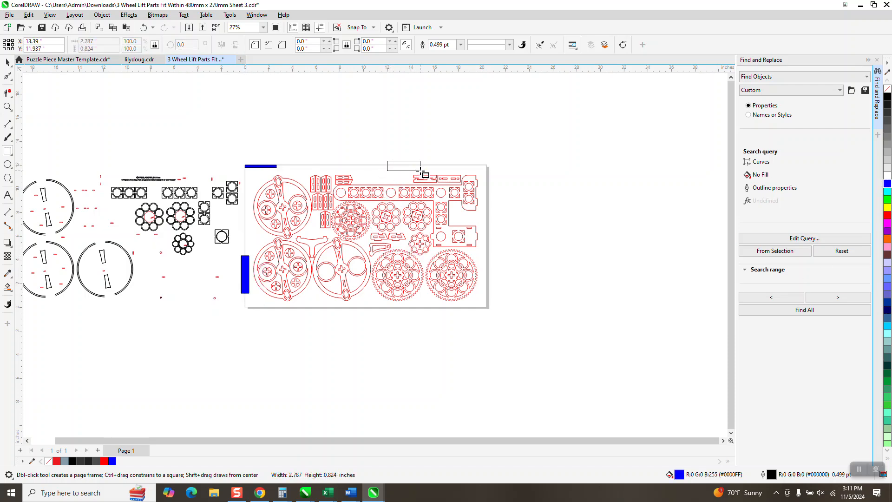
left_click(887, 186)
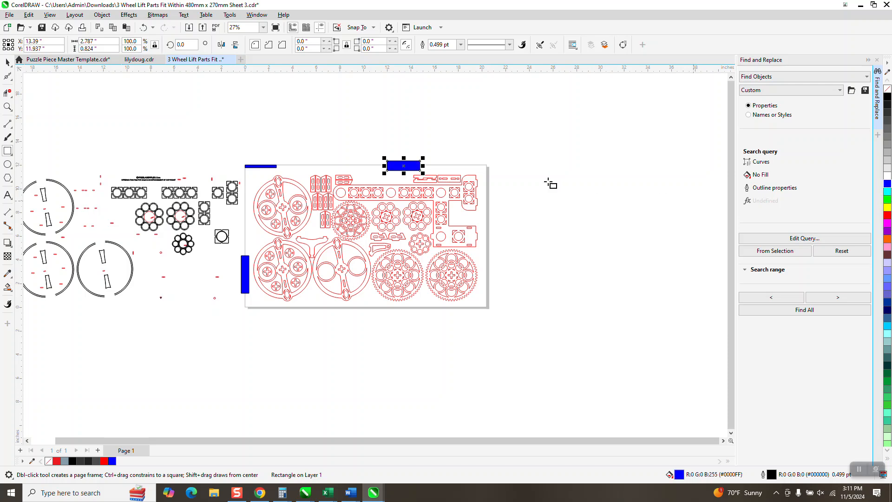
Select the grouped red parts and examine the first wheel's cross slots and the black ringed squares beside the page up close.
left_click(8, 62)
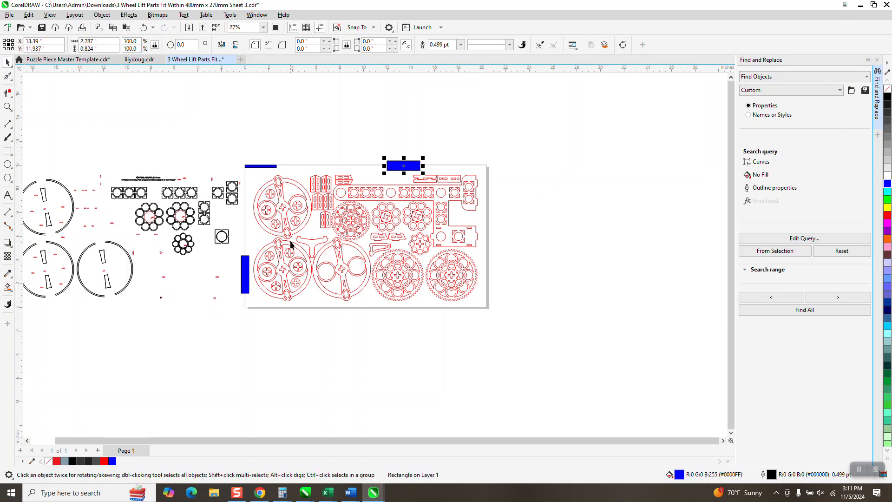
left_click(305, 211)
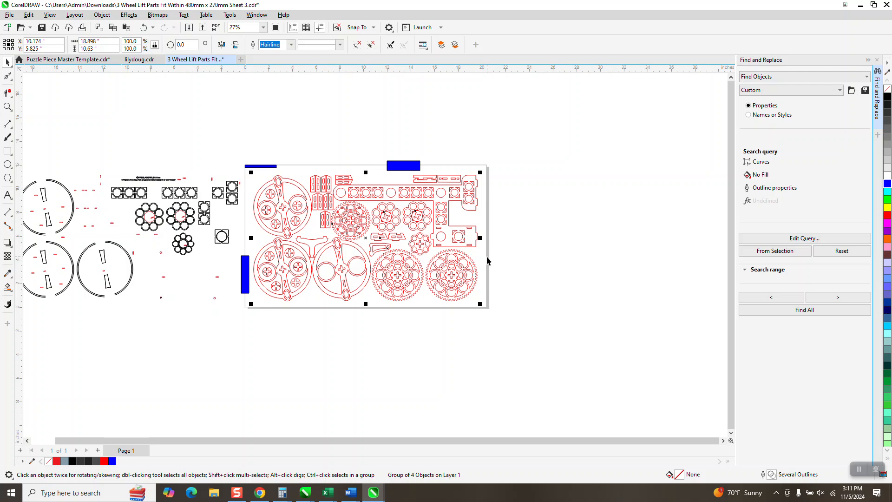
left_click(7, 107)
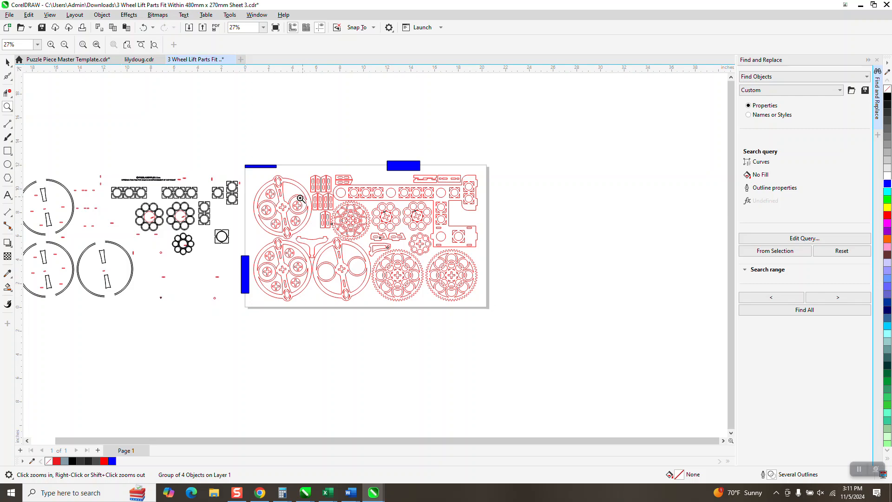
left_click_drag(294, 198, 305, 225)
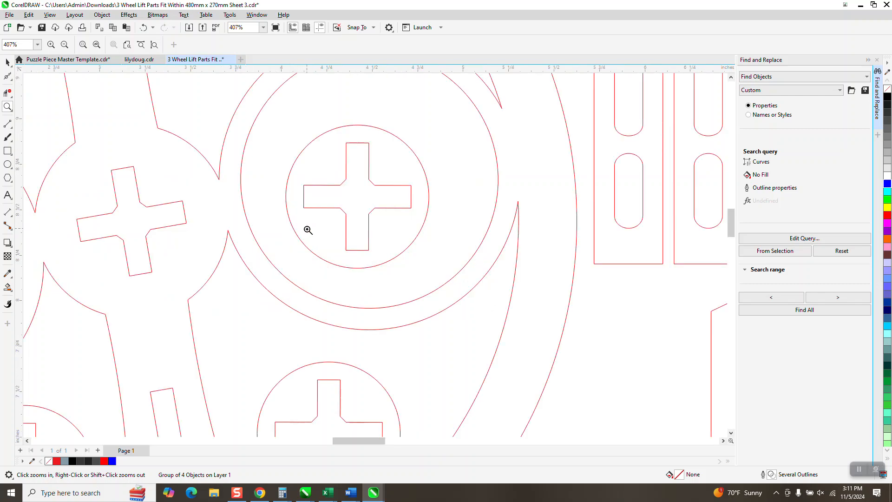
scroll(308, 230, "down", 6)
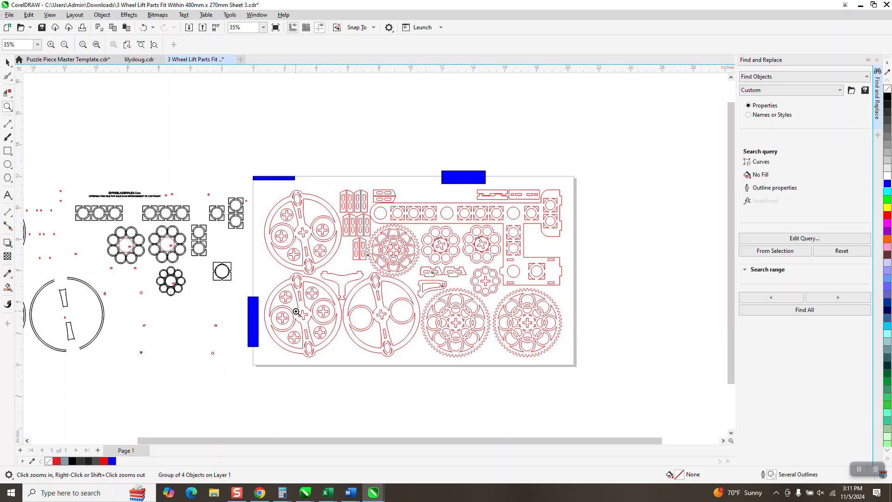
left_click_drag(232, 201, 243, 229)
scroll(350, 238, "down", 3)
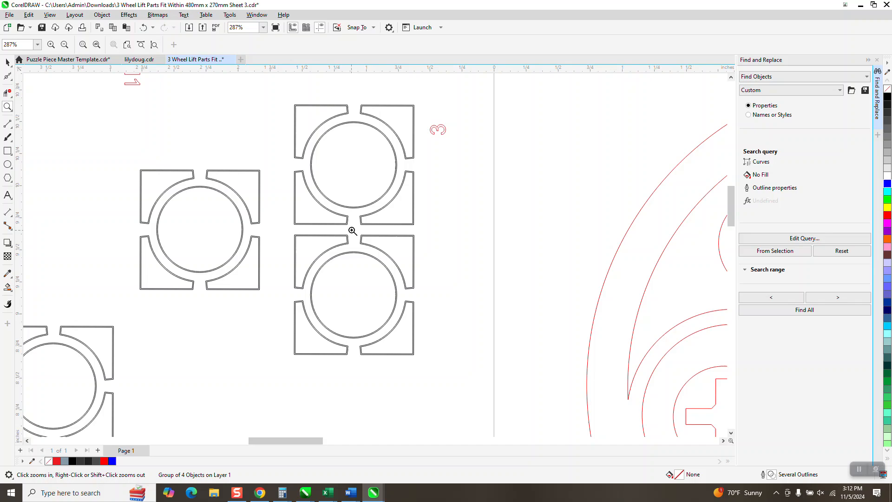
scroll(351, 229, "down", 4)
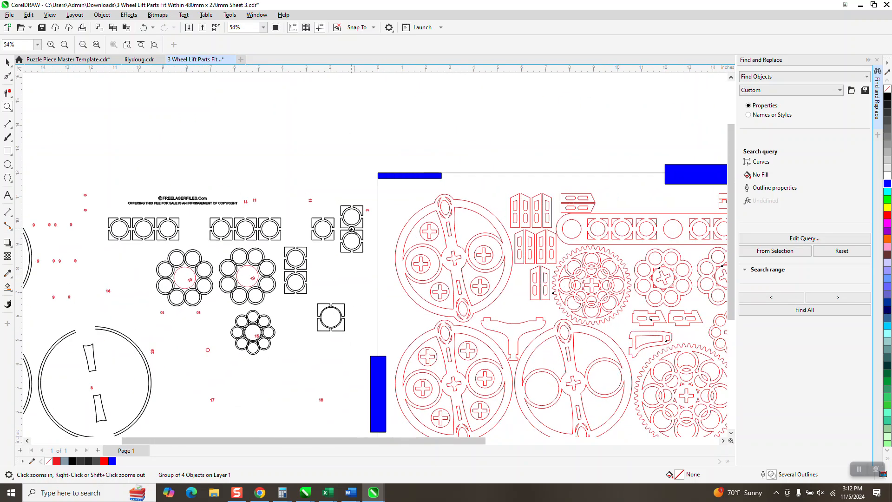